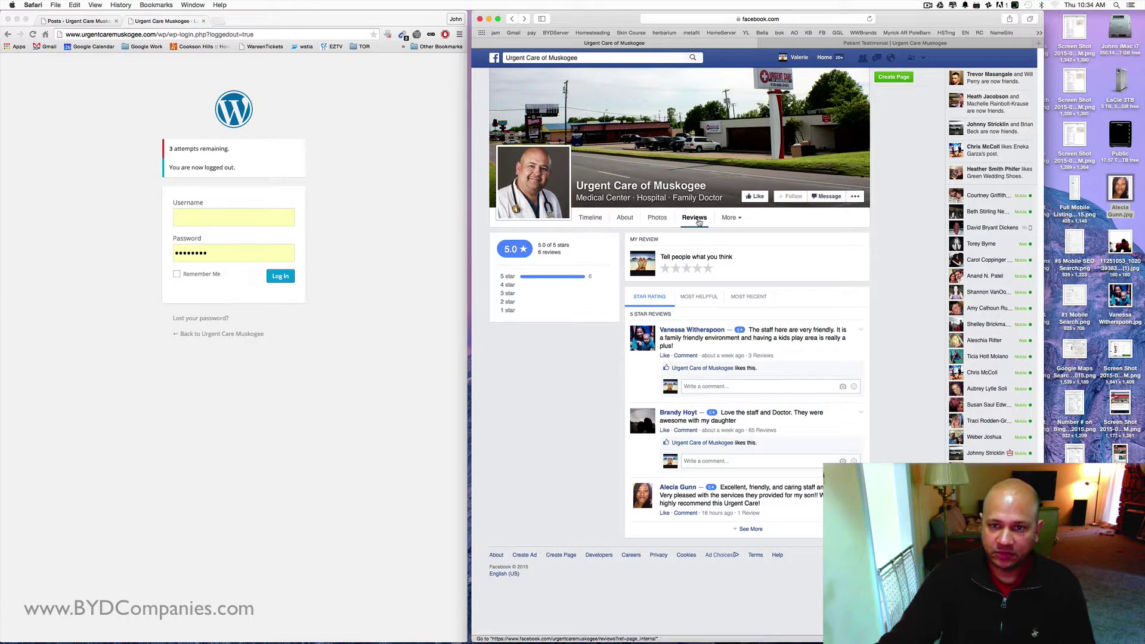
# - Show the Urgent Care of Muskogee Facebook page's Reviews tab, averaging 5.0 stars from 6 reviews
pyautogui.click(694, 219)
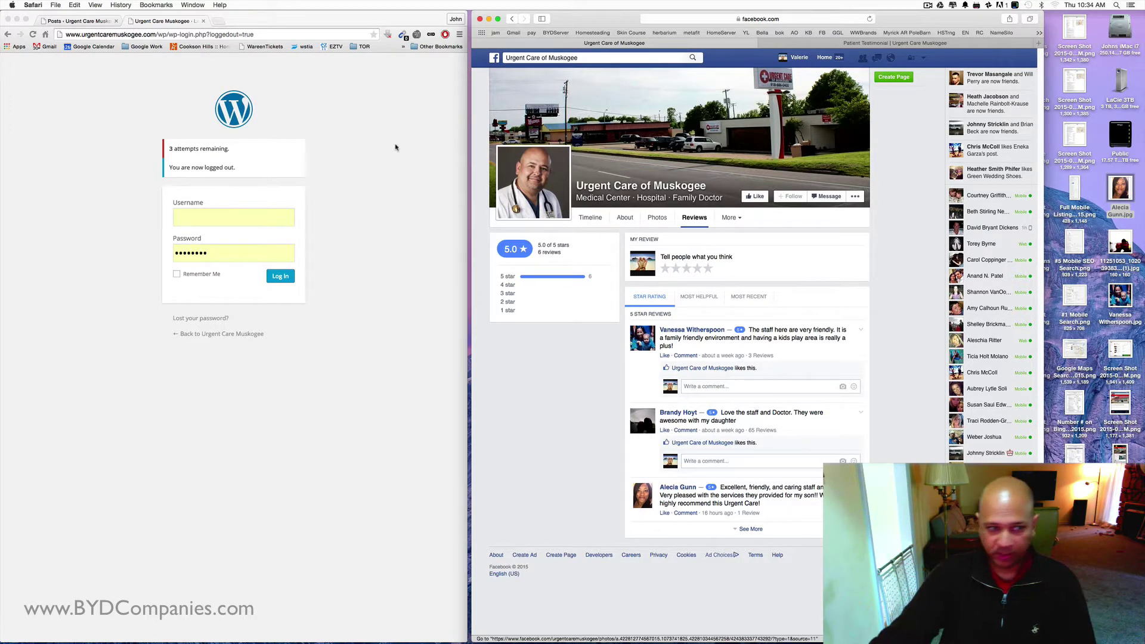
pyautogui.click(188, 215)
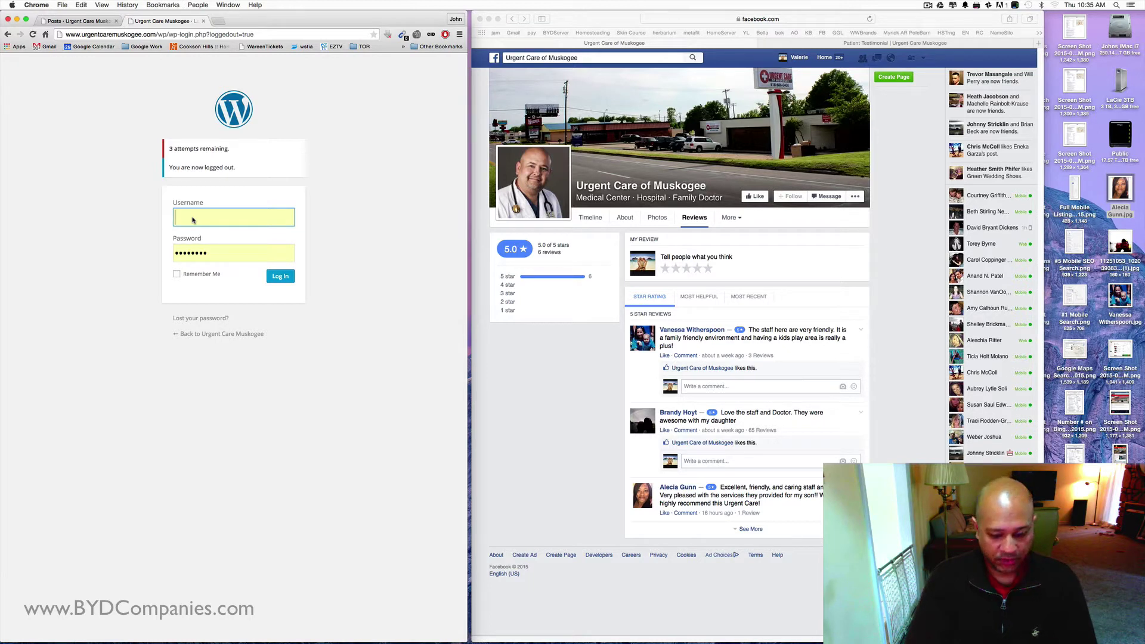
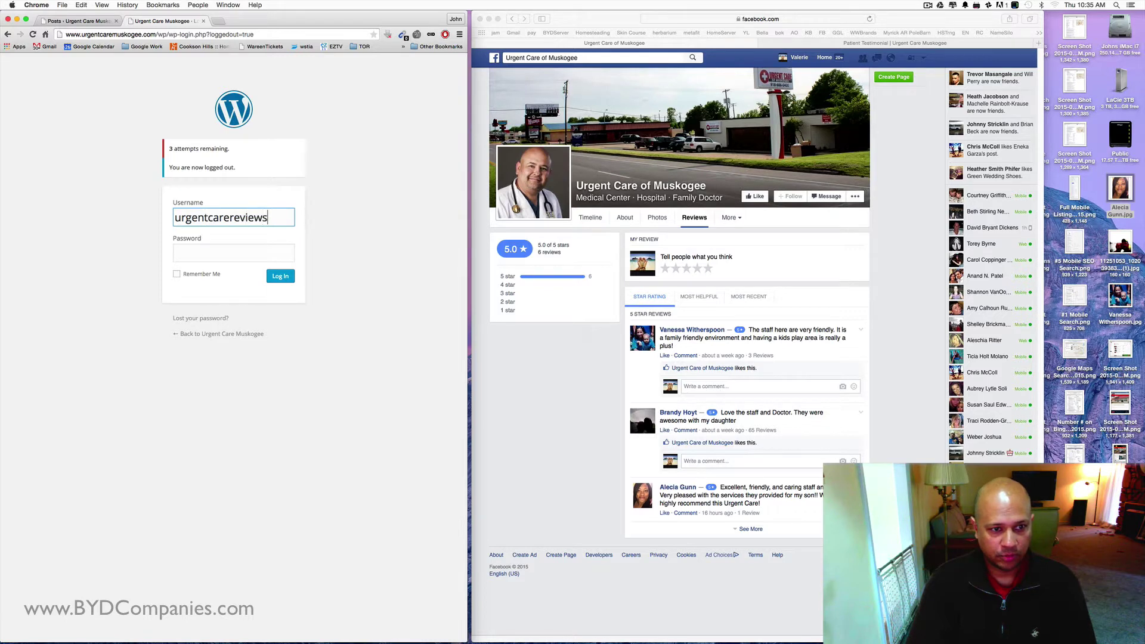
# - Log in to the Urgent Care Muskogee WordPress admin with the site's username and password
pyautogui.click(234, 253)
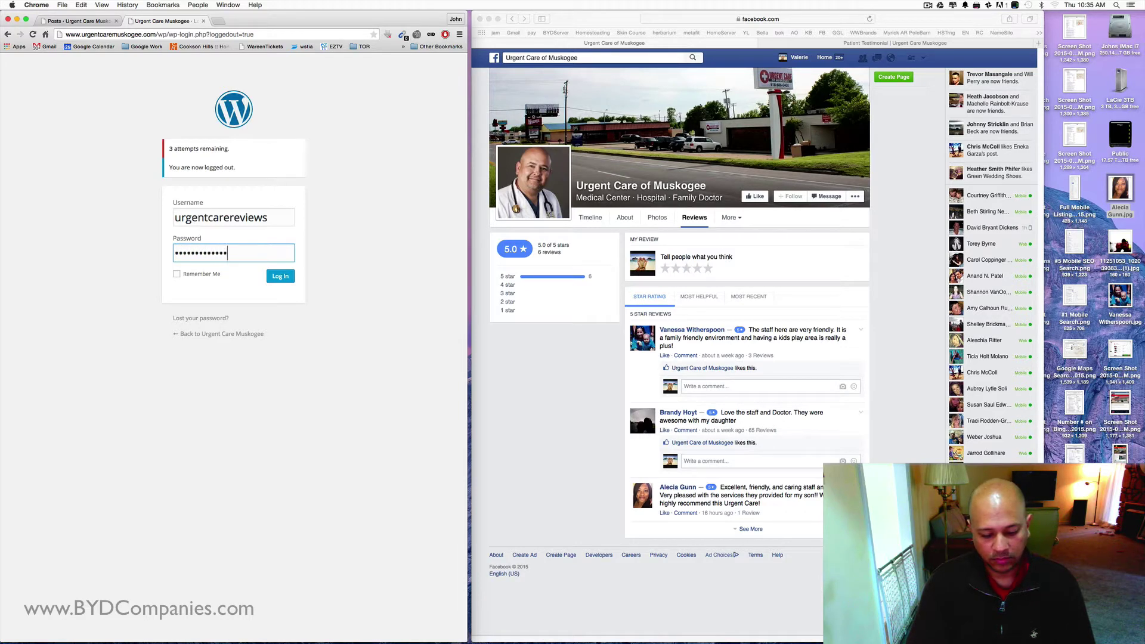
pyautogui.press('Return')
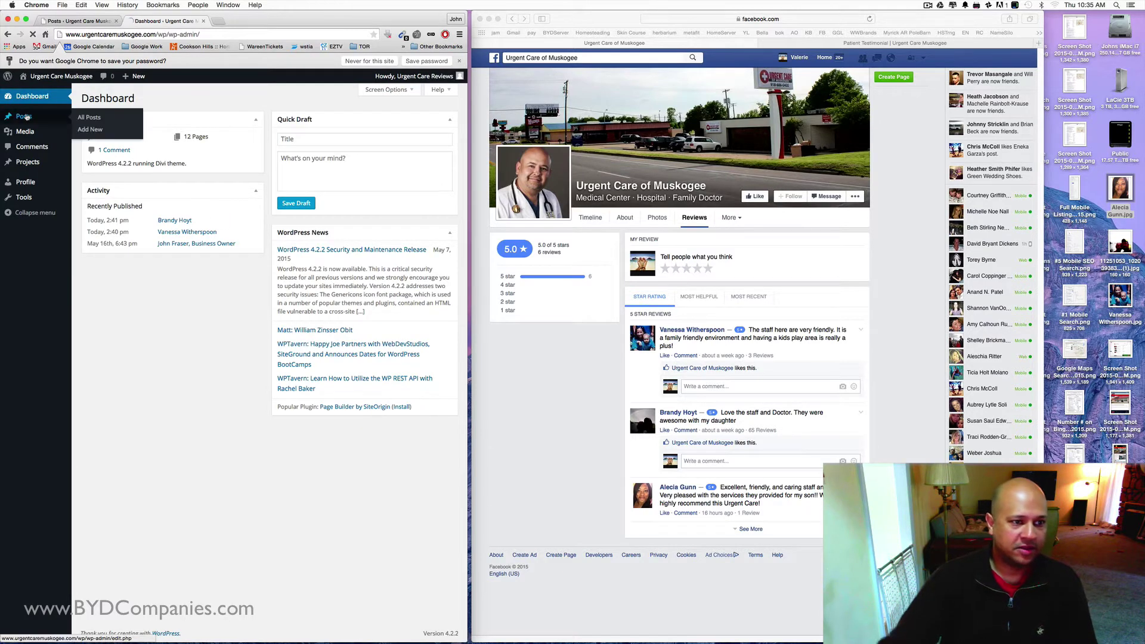
# - Open the WordPress Posts list and refresh the live site's testimonials listing
pyautogui.click(26, 117)
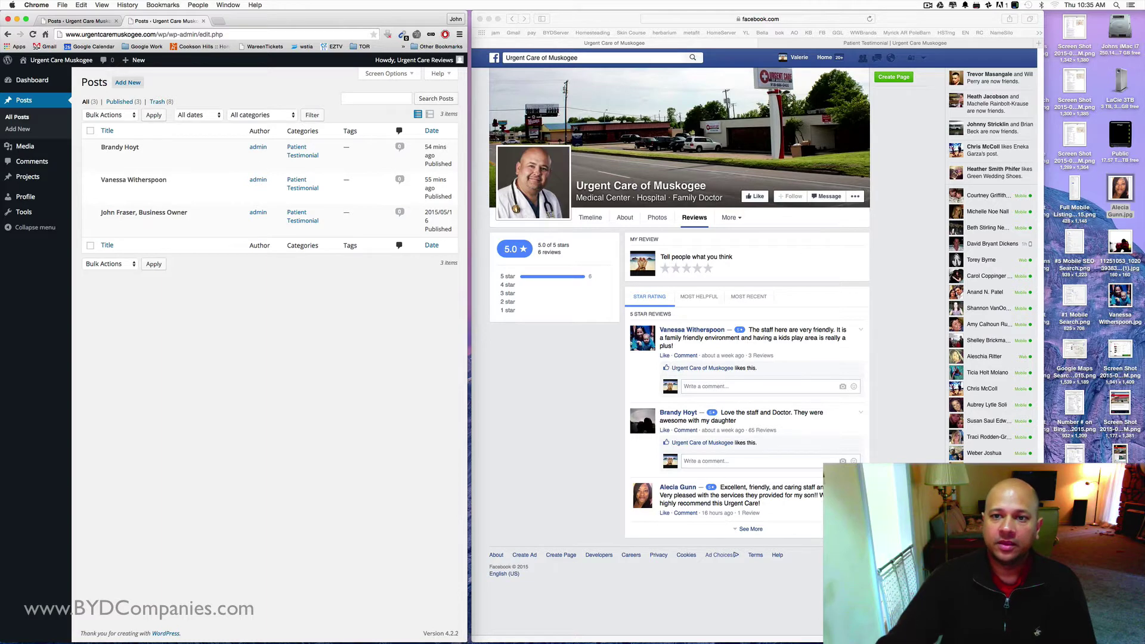
pyautogui.click(834, 43)
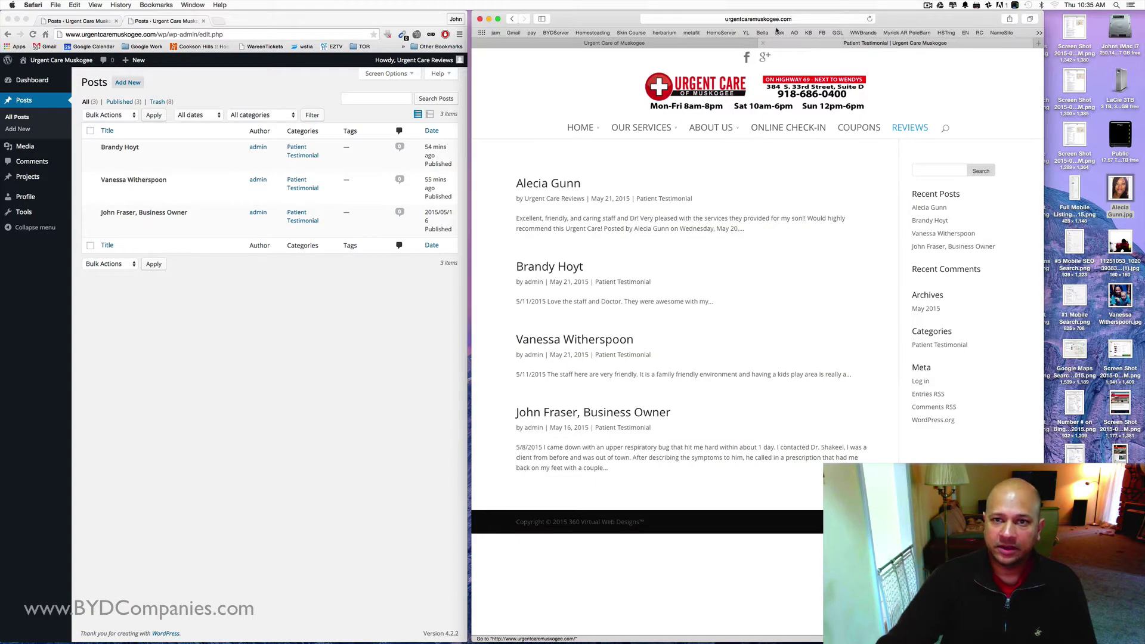
pyautogui.click(870, 18)
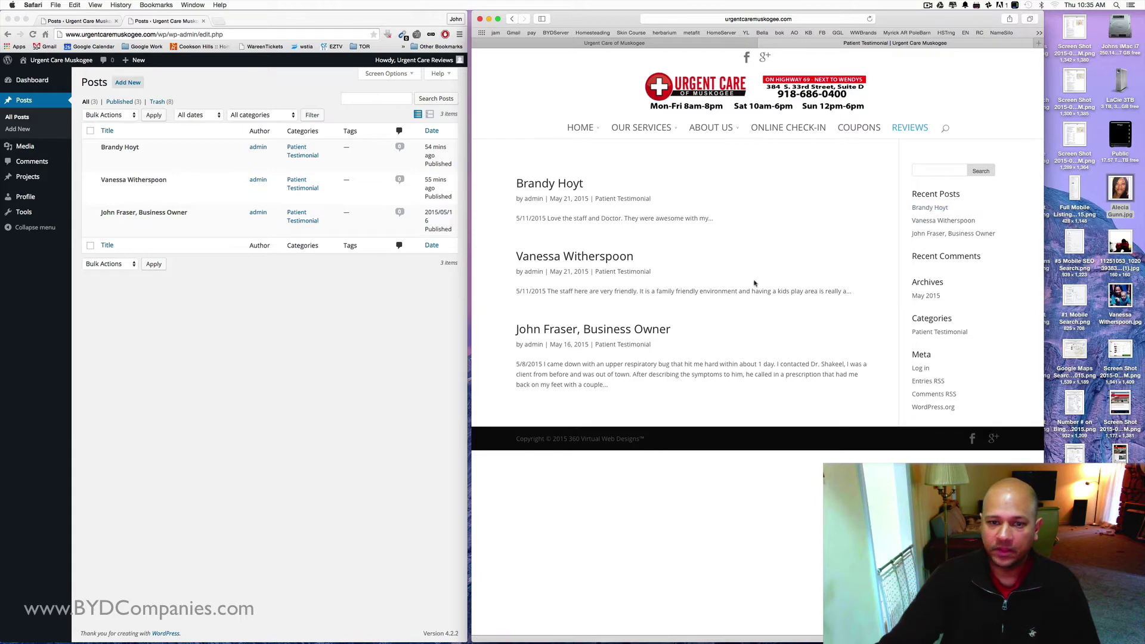
# - Open two existing testimonial posts on the live site, then return to WordPress and Facebook
pyautogui.click(621, 333)
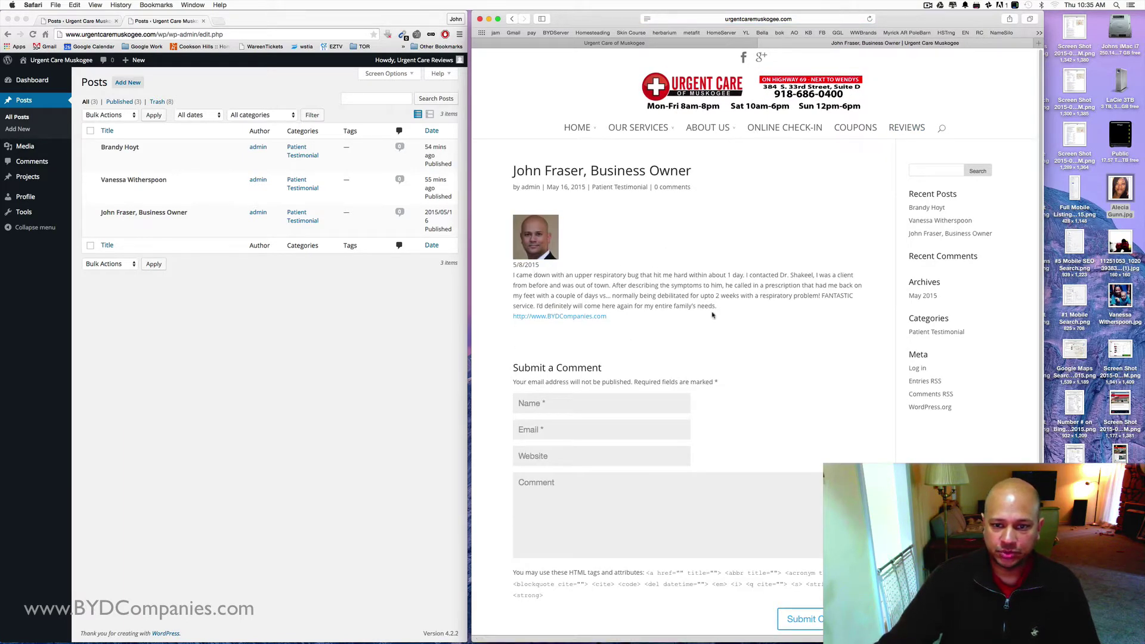
pyautogui.click(939, 221)
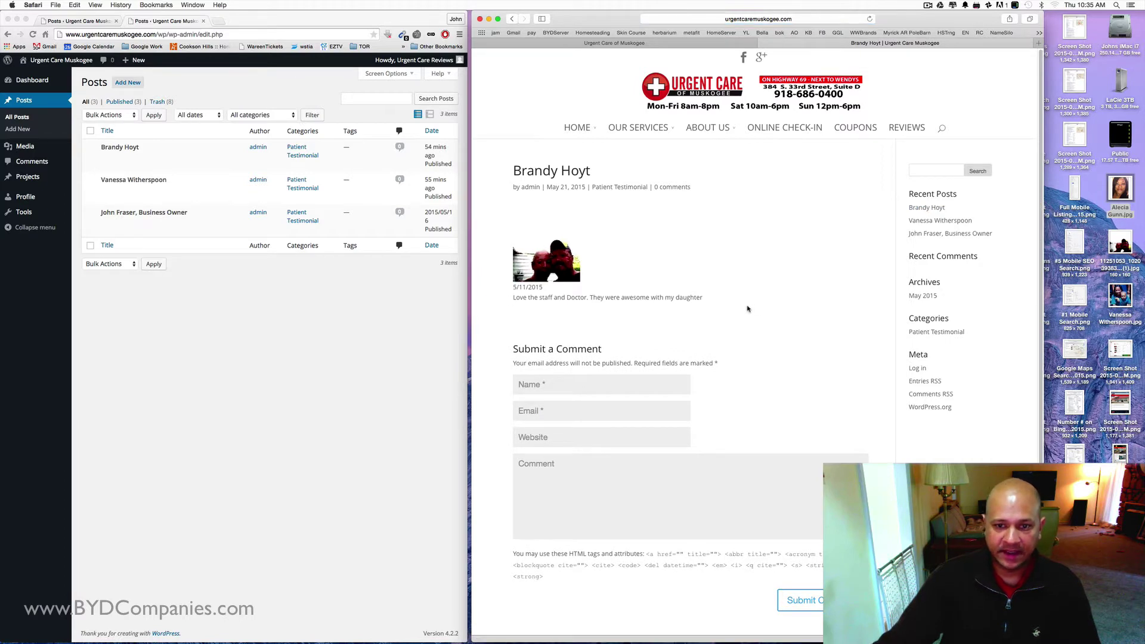
pyautogui.click(316, 337)
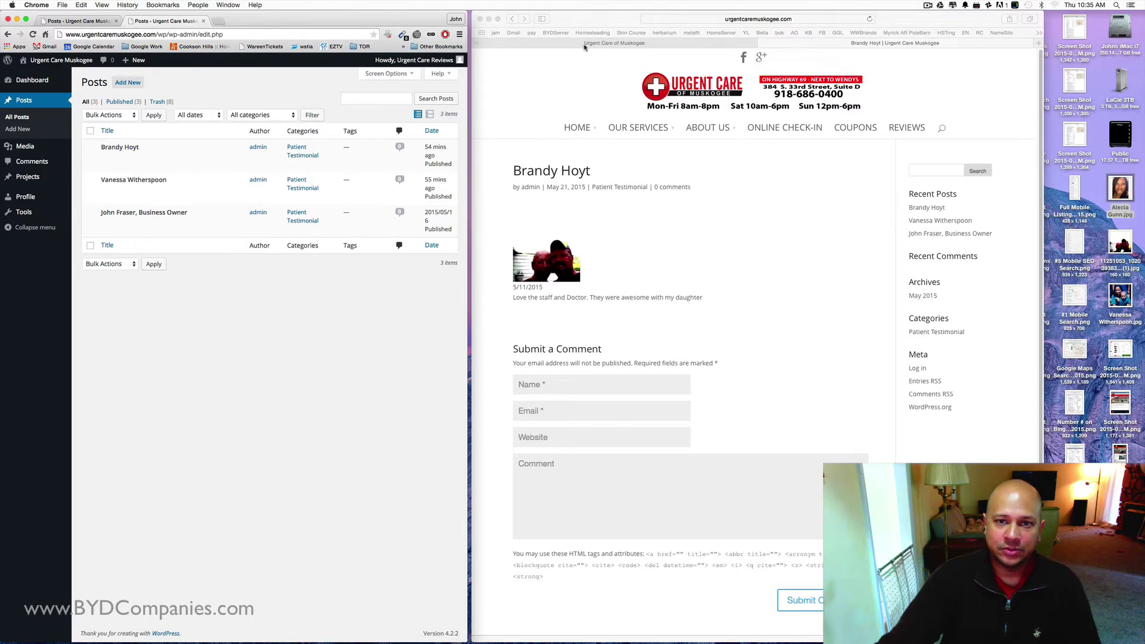
pyautogui.click(605, 43)
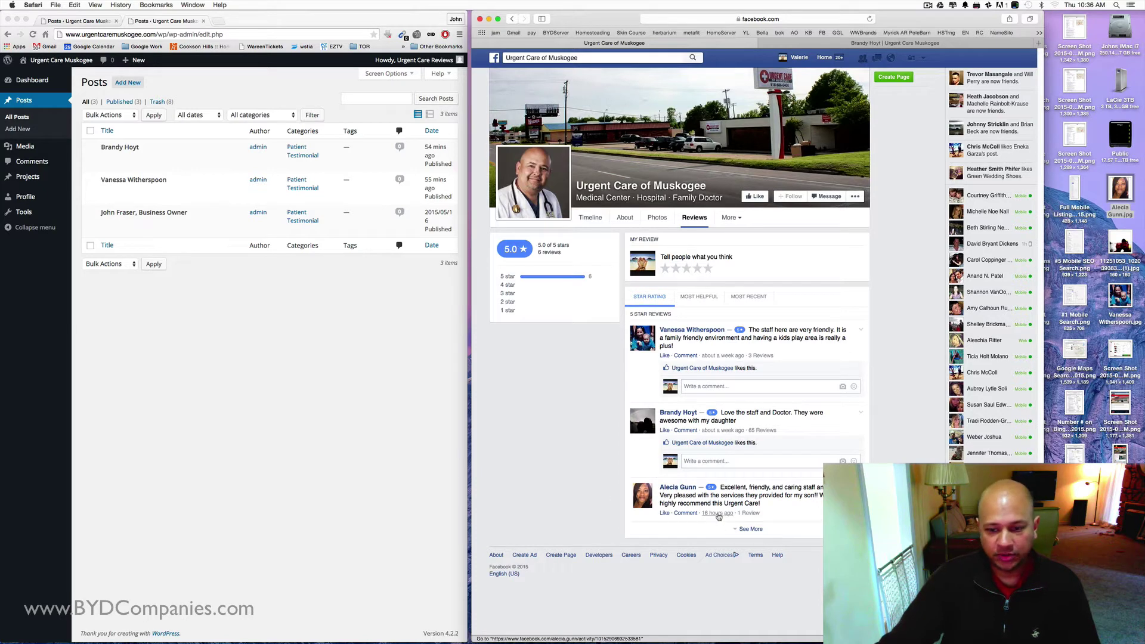
# - Open the newest five-star review as its own post and copy its Embed Post code
pyautogui.click(717, 514)
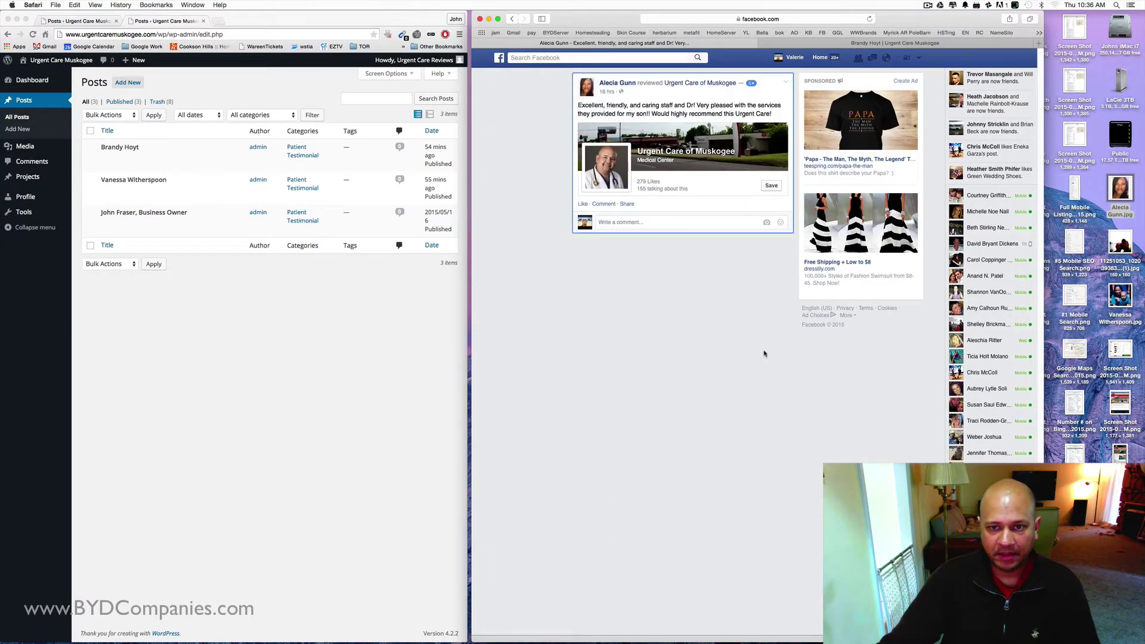
pyautogui.click(785, 82)
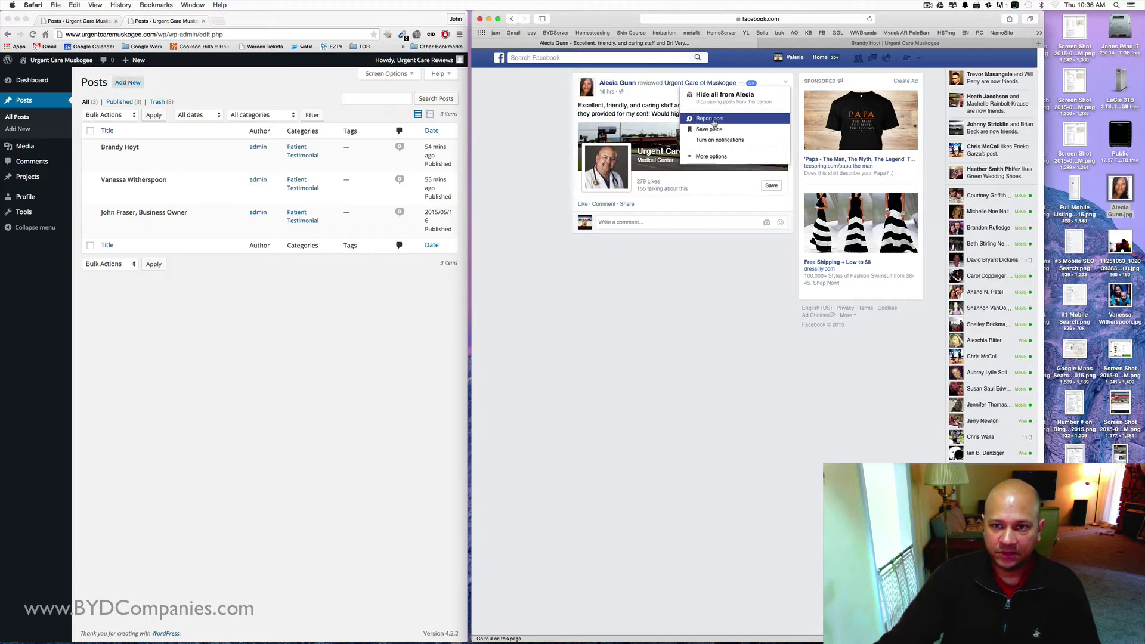
pyautogui.click(713, 156)
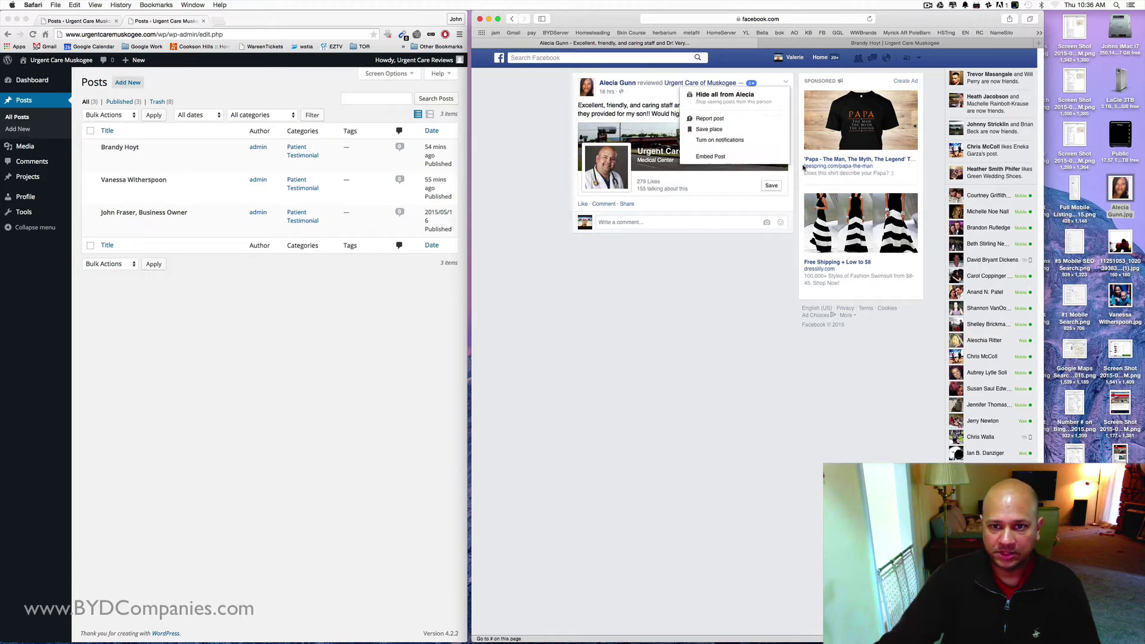
pyautogui.click(723, 158)
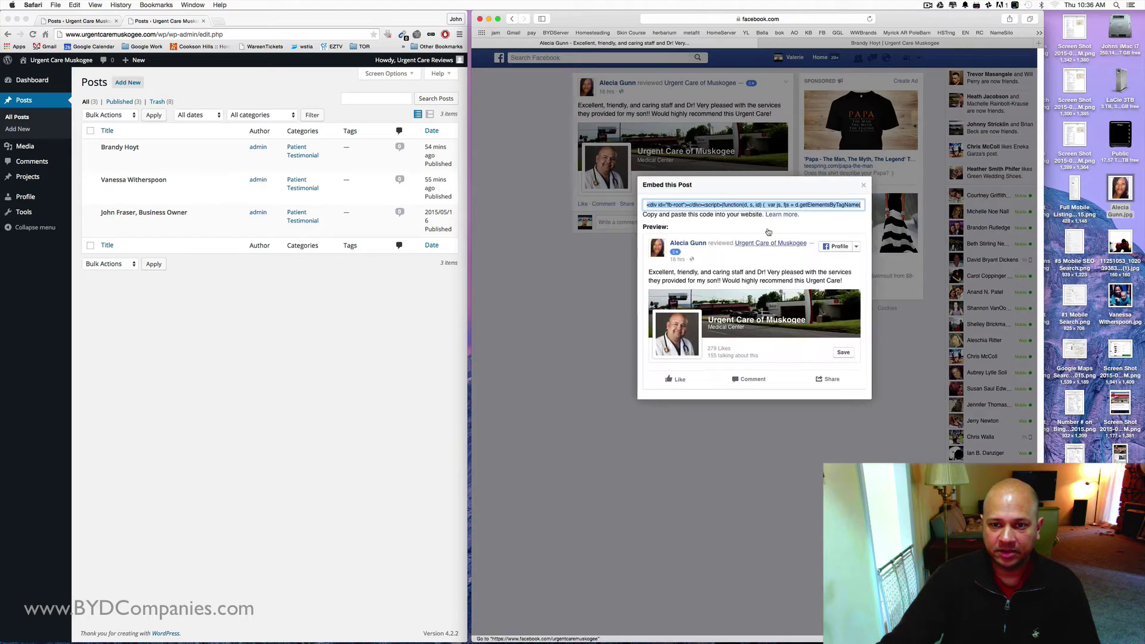
pyautogui.rightClick(674, 208)
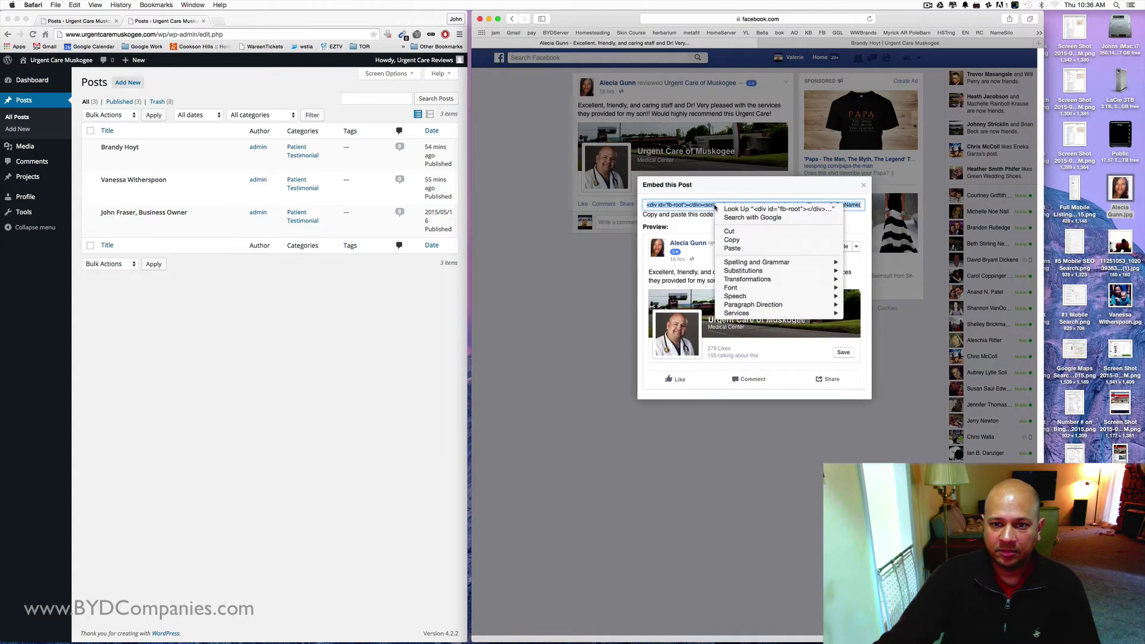
pyautogui.click(744, 239)
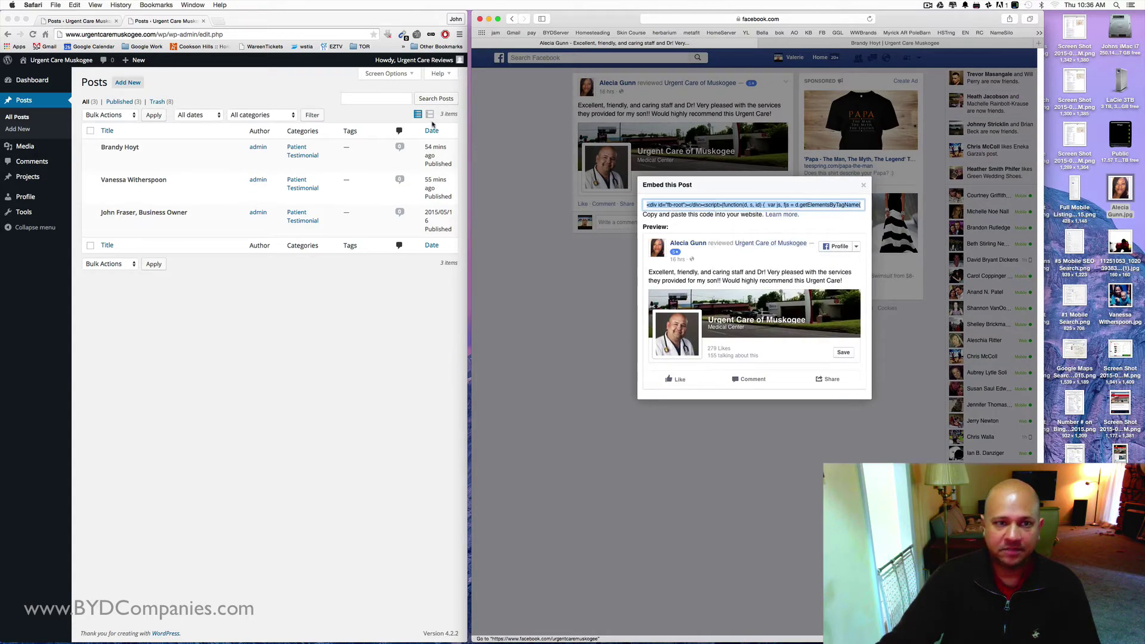
# - Start a new WordPress post titled with the reviewer's name
pyautogui.click(128, 82)
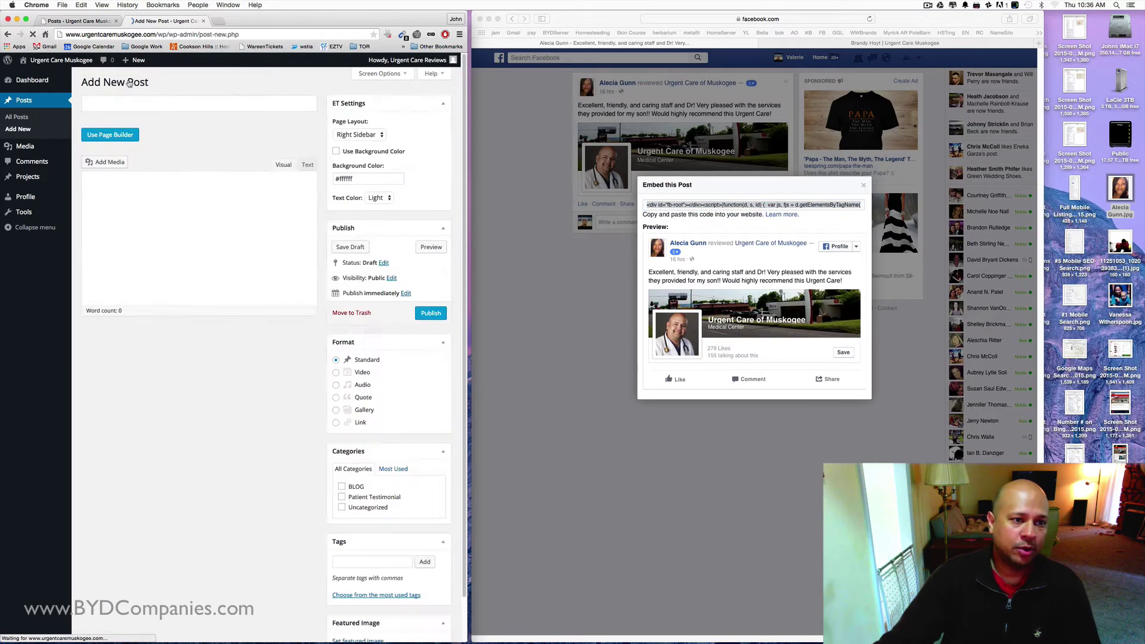
pyautogui.click(103, 106)
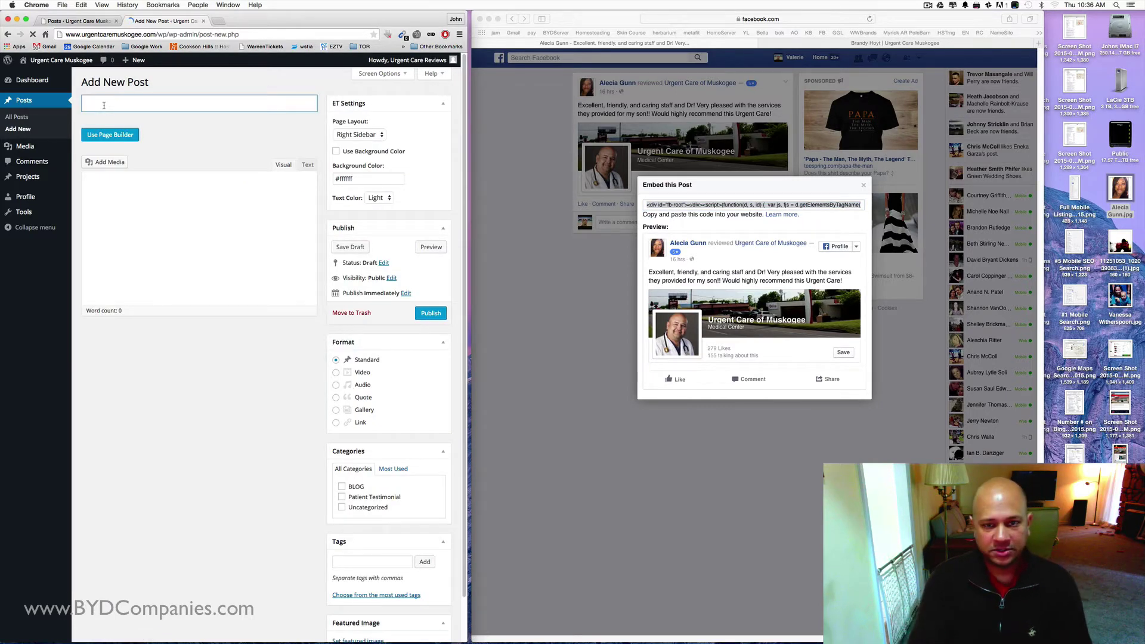
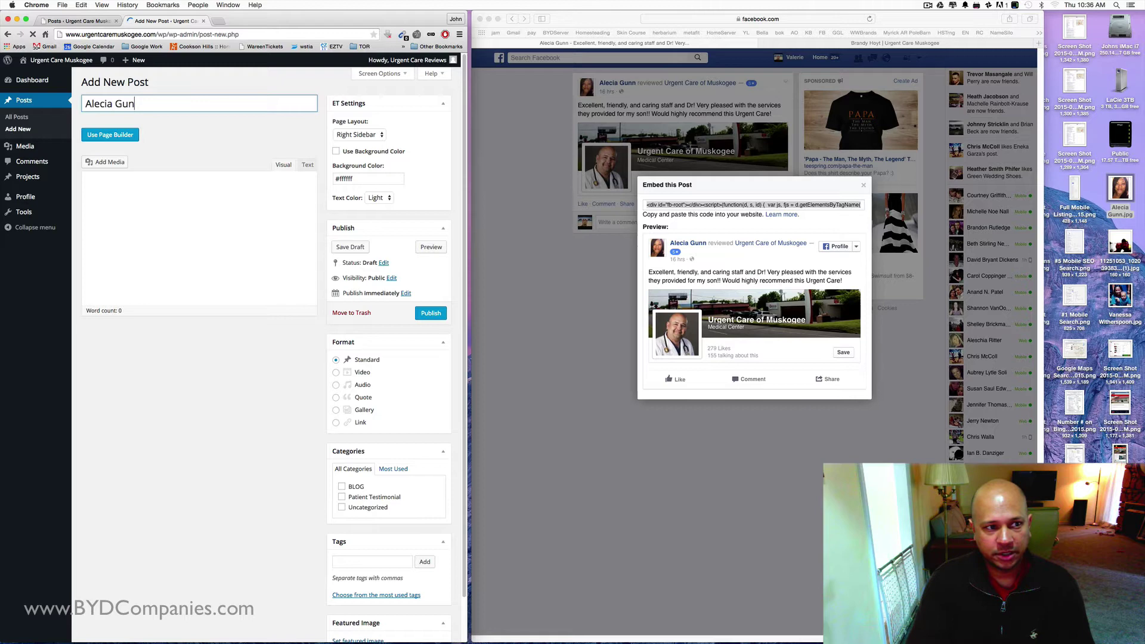
# - Paste the Facebook embed code into the Text editor and view it rendered in Visual
pyautogui.click(315, 166)
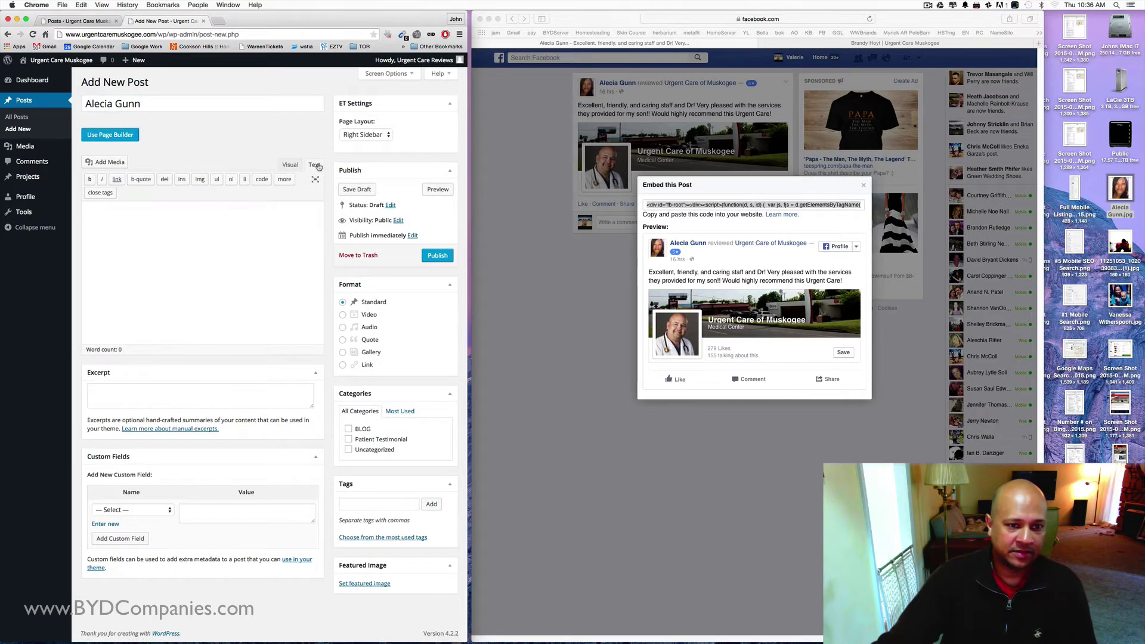
pyautogui.rightClick(110, 214)
pyautogui.click(134, 257)
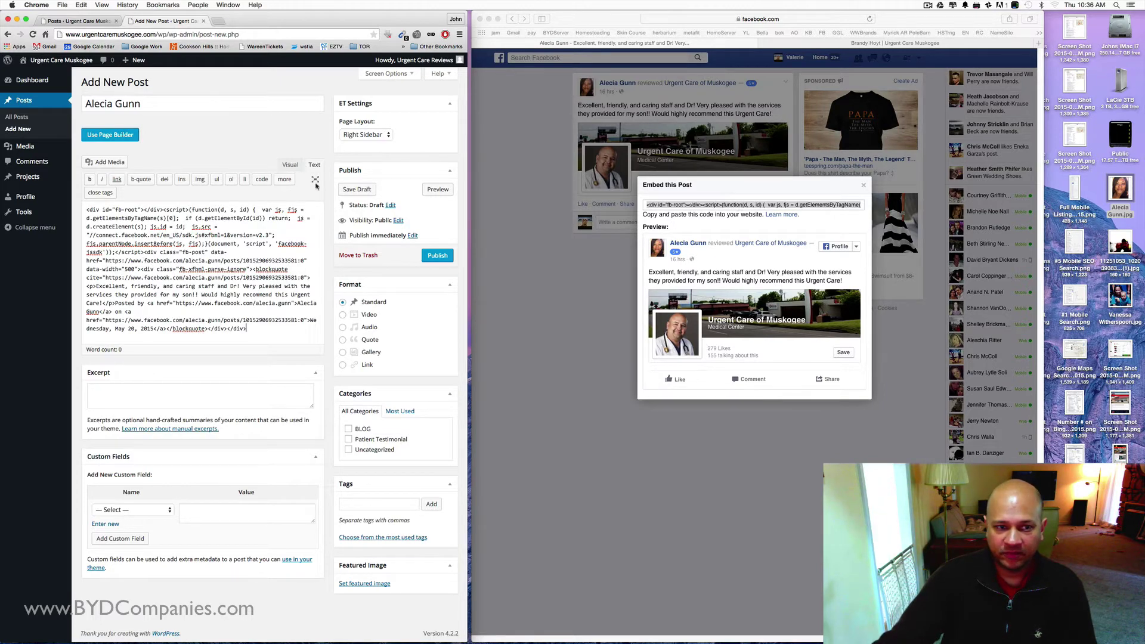
pyautogui.click(290, 164)
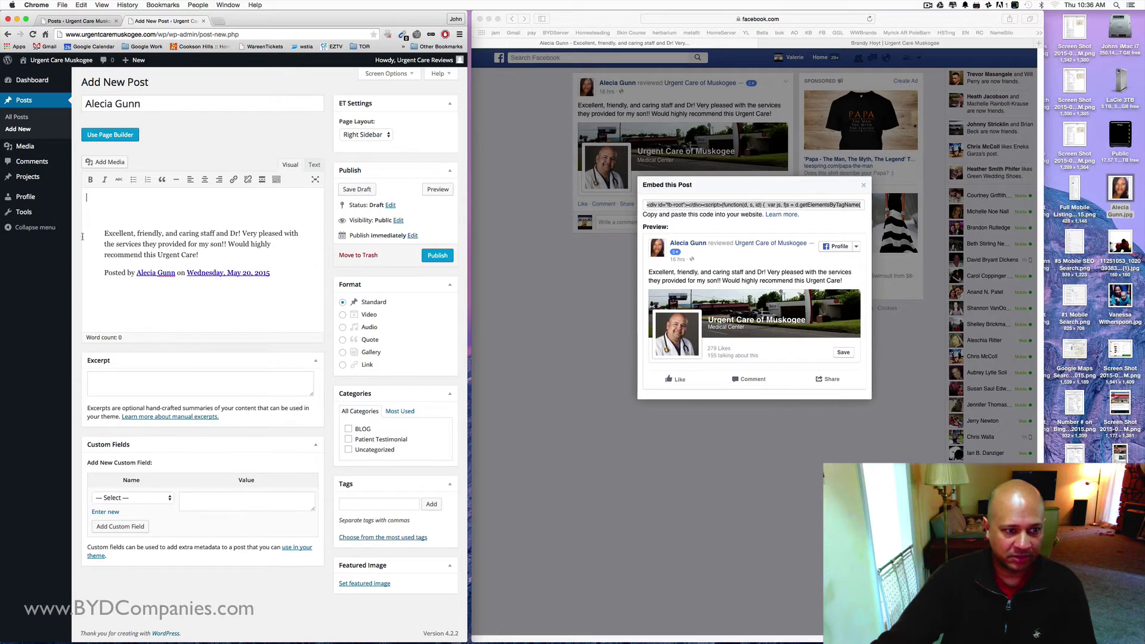
pyautogui.click(540, 236)
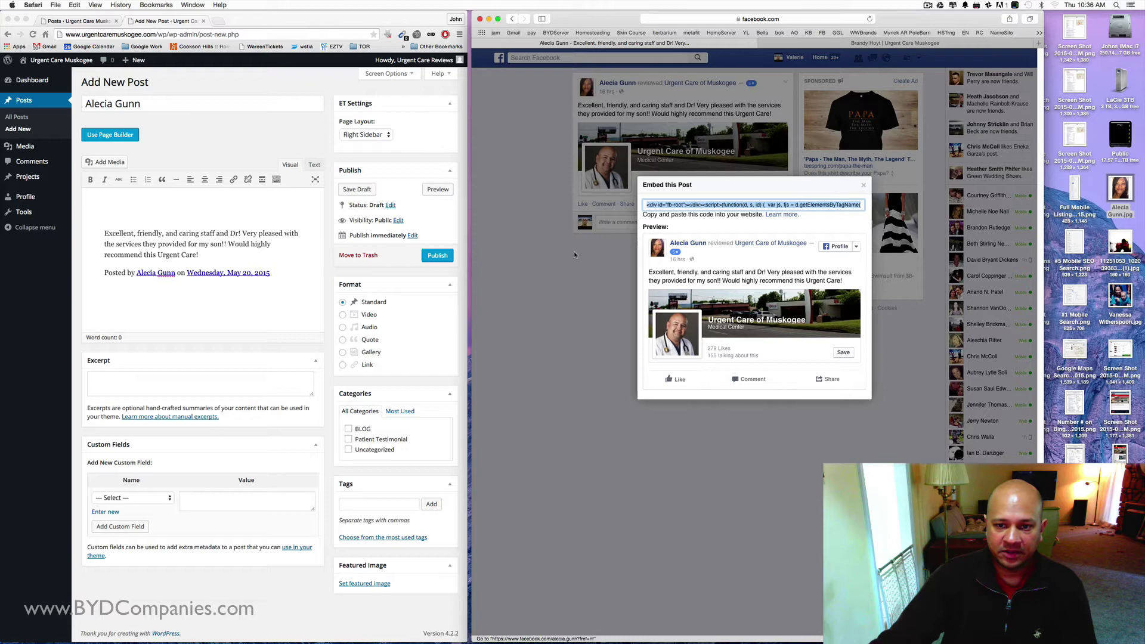
# - Open the reviewer's Facebook profile and drag her profile photo onto the desktop
pyautogui.click(862, 185)
pyautogui.click(591, 92)
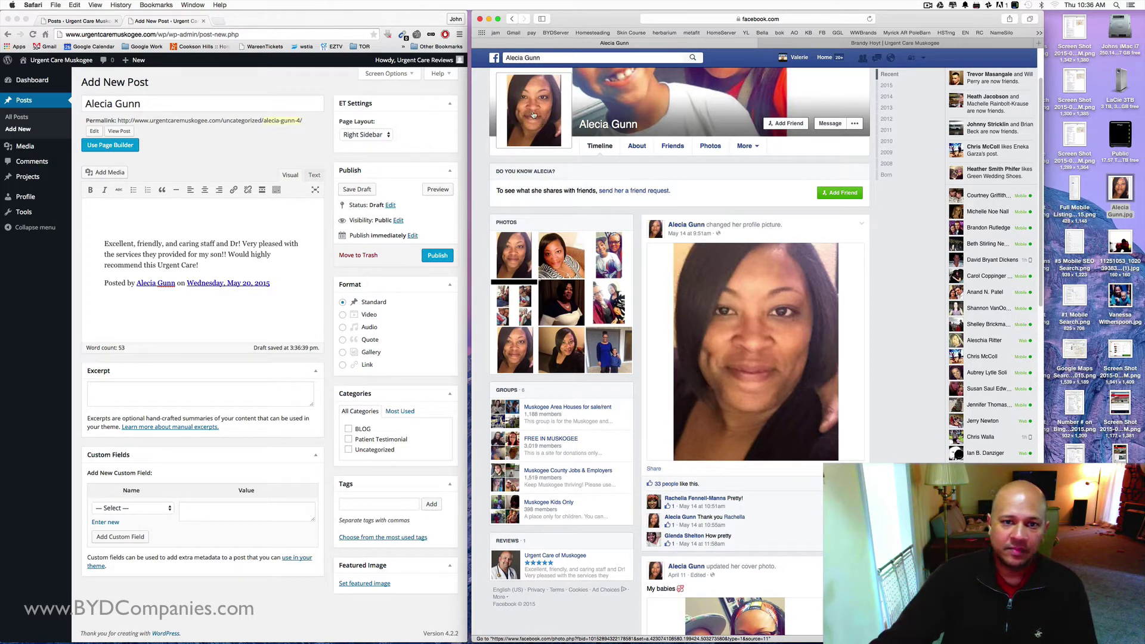
pyautogui.moveTo(608, 25); pyautogui.dragTo(754, 28)
pyautogui.moveTo(686, 112); pyautogui.dragTo(513, 195)
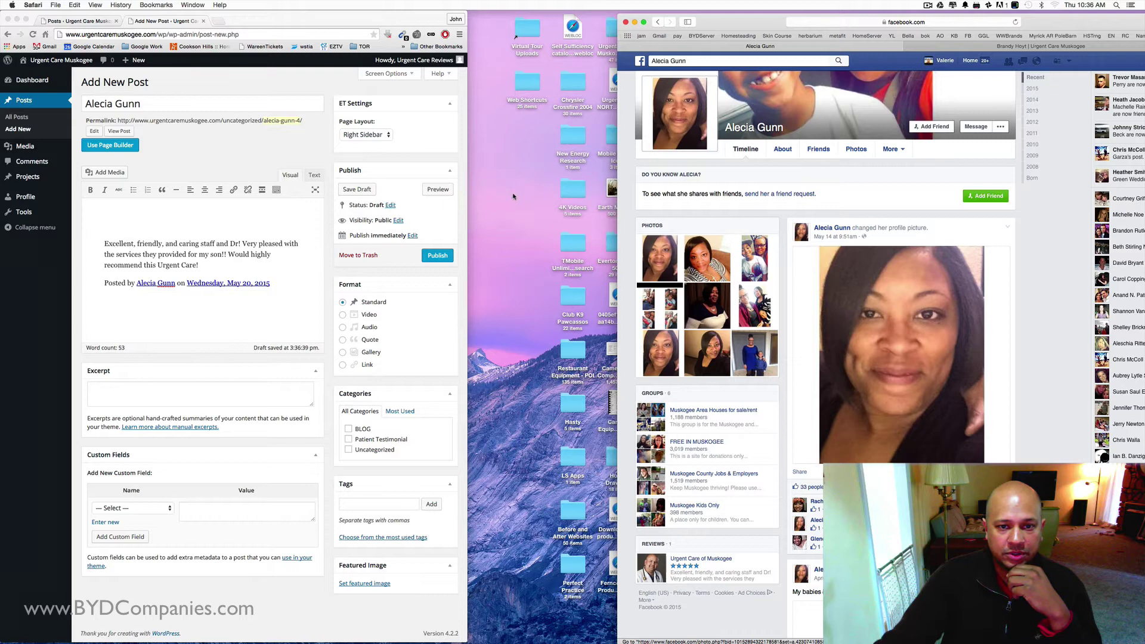
pyautogui.moveTo(1043, 25); pyautogui.dragTo(899, 21)
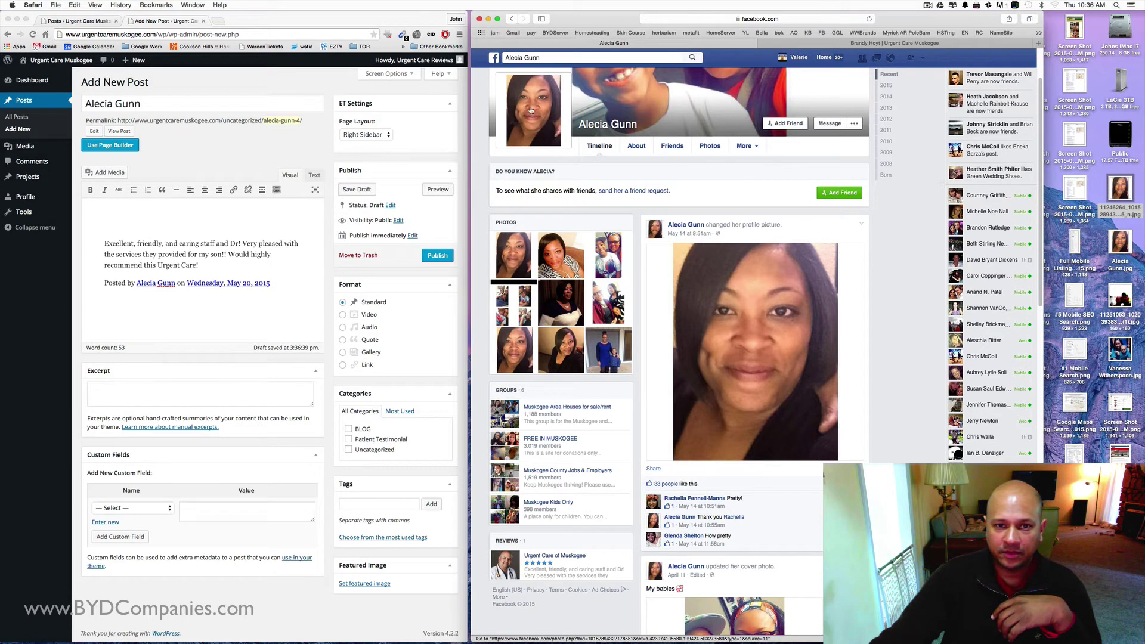
pyautogui.rightClick(530, 107)
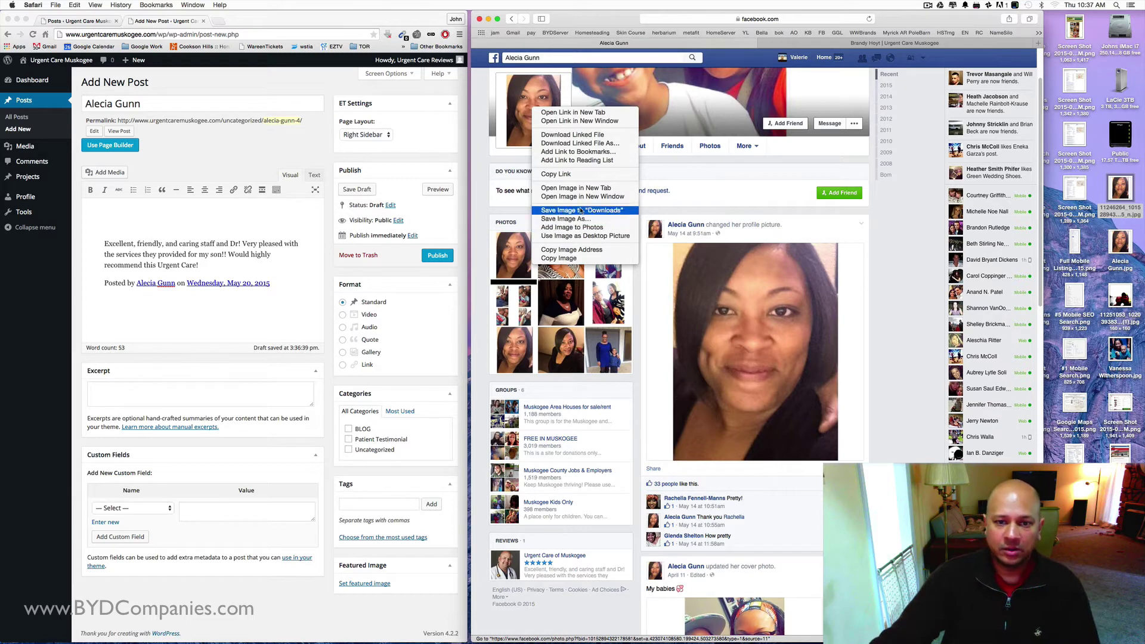
# - Delete the extra downloaded copy of the photo and keep the saved file's name
pyautogui.click(1120, 189)
pyautogui.rightClick(1119, 189)
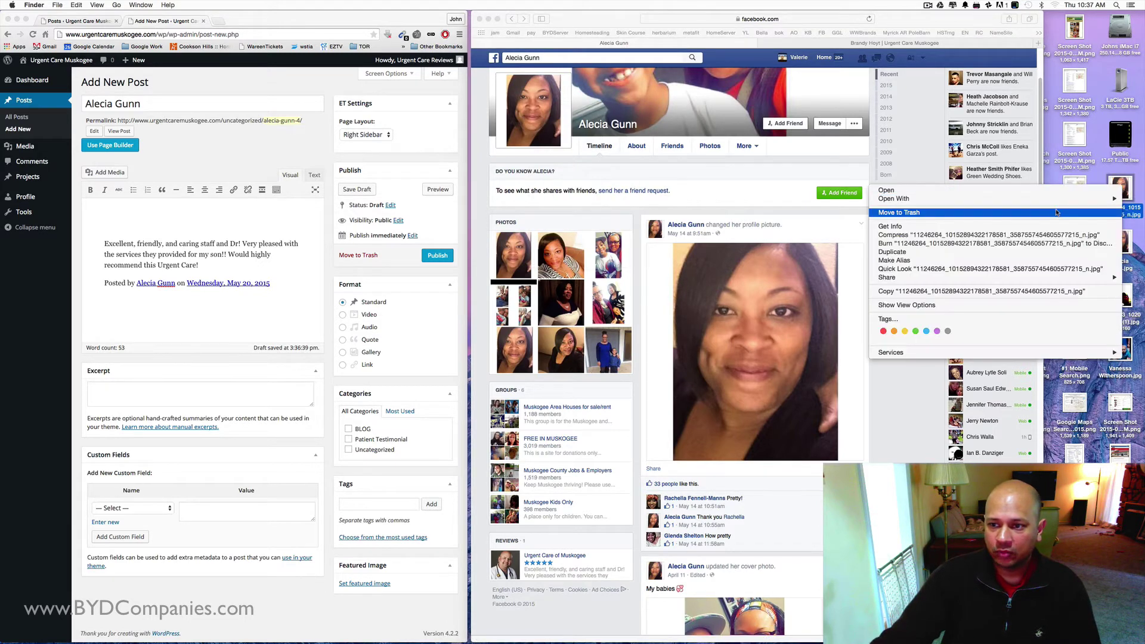
pyautogui.click(1065, 213)
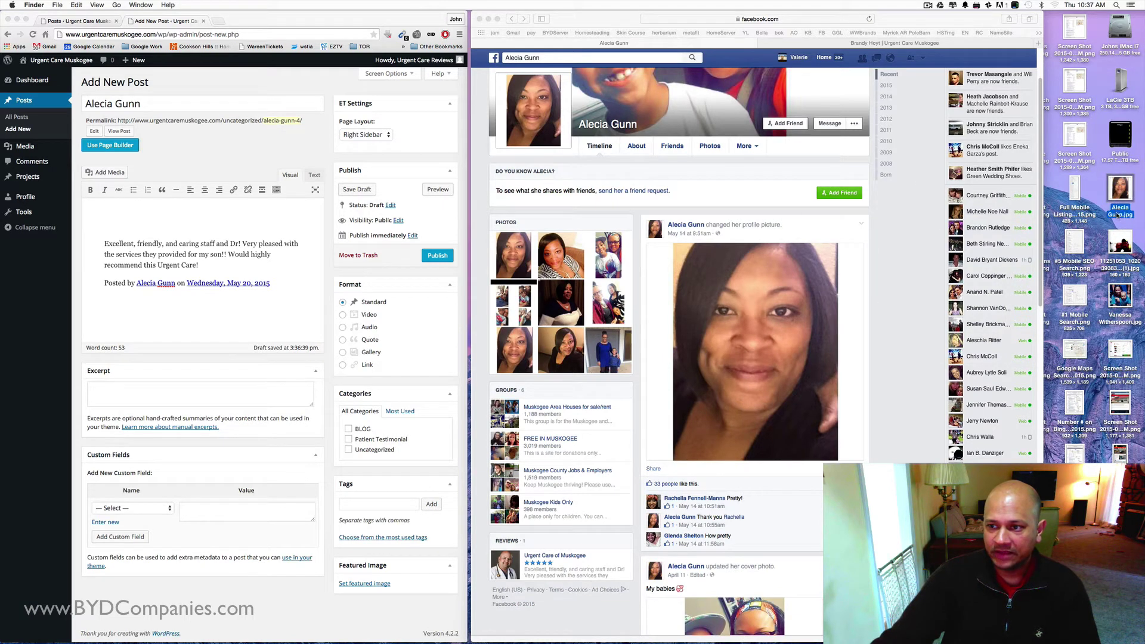
pyautogui.click(1117, 214)
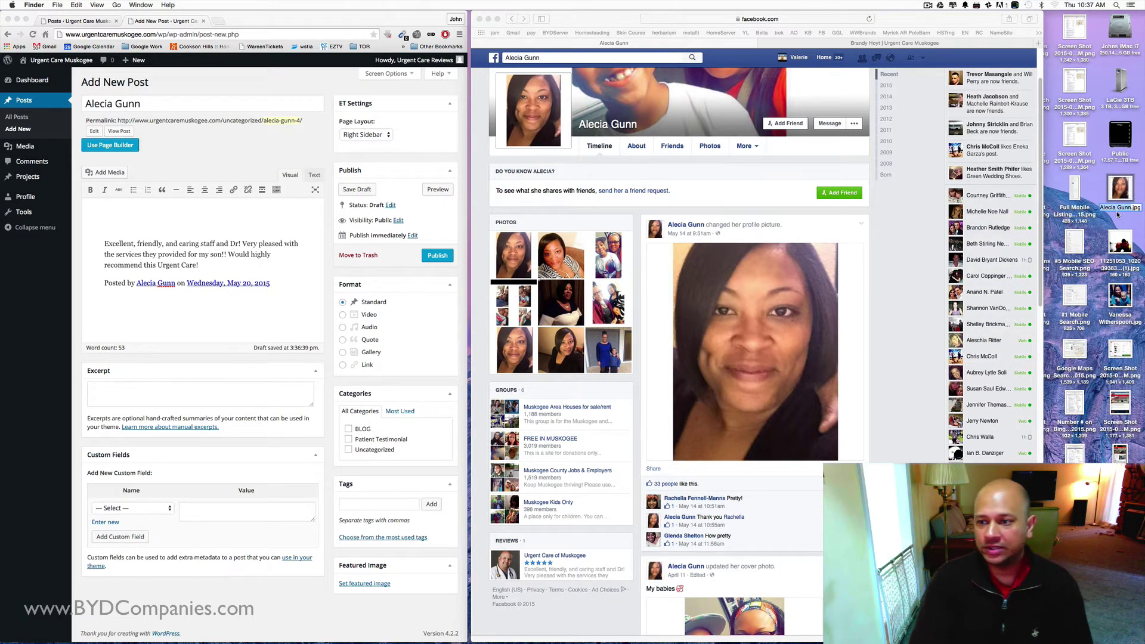
pyautogui.press('Return')
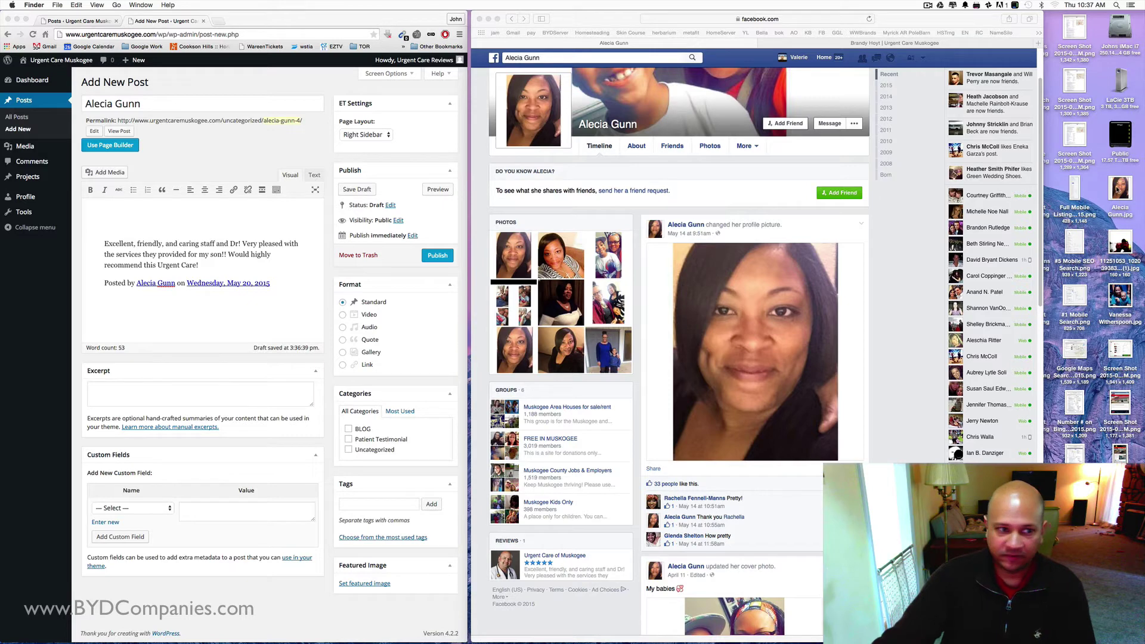
# - Upload the saved profile photo to the media library and permanently delete its duplicate
pyautogui.click(105, 172)
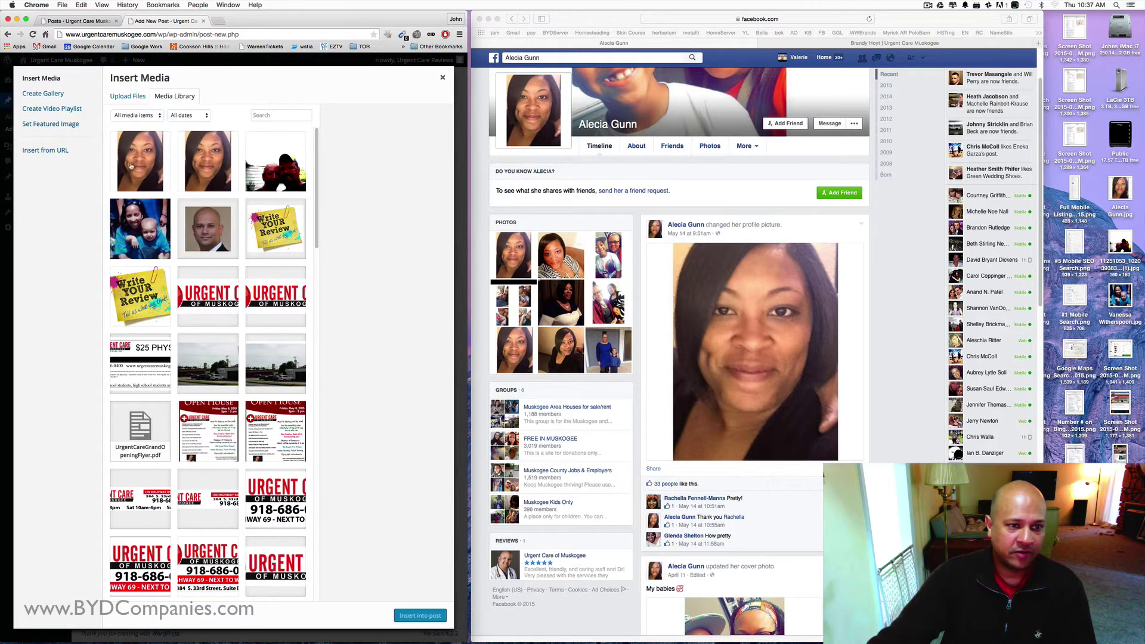
pyautogui.moveTo(1120, 188); pyautogui.dragTo(130, 163)
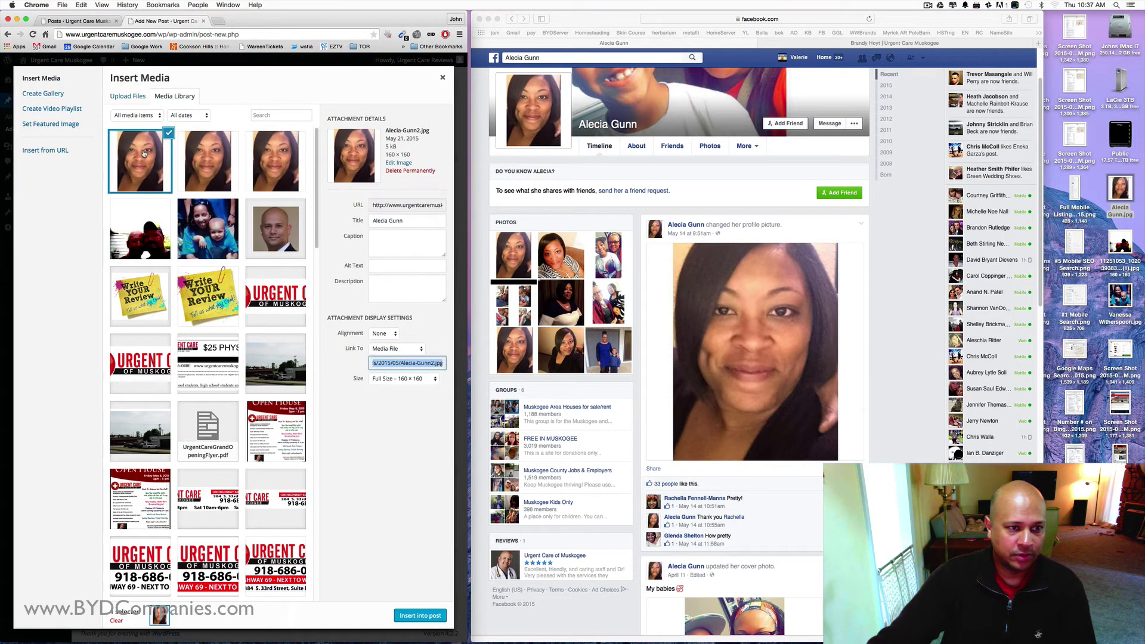
pyautogui.click(211, 174)
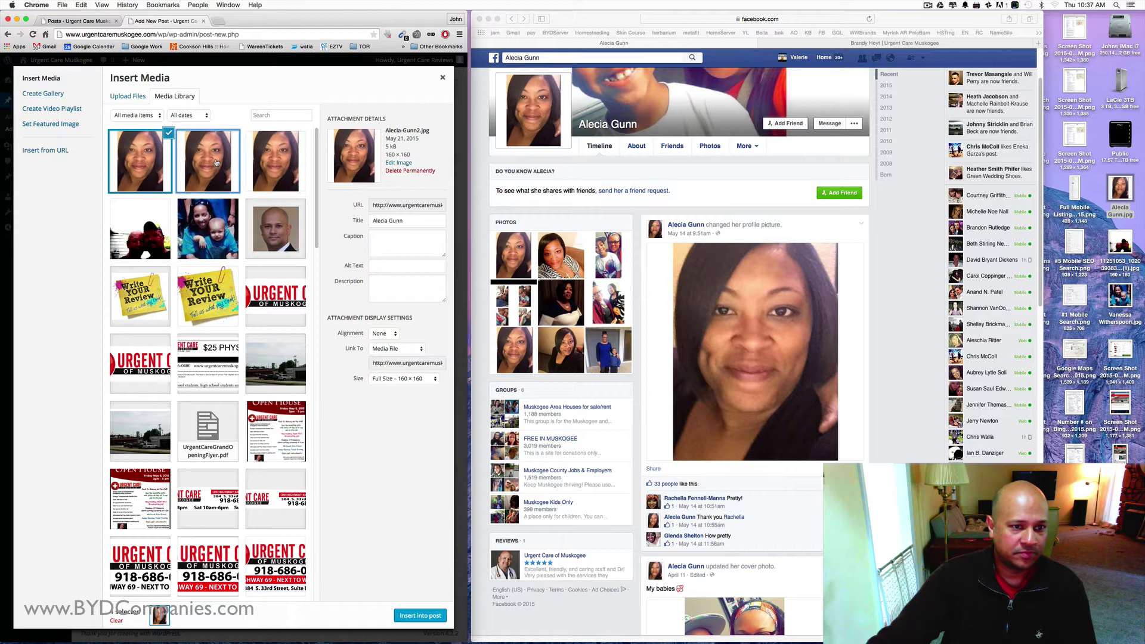
pyautogui.click(404, 172)
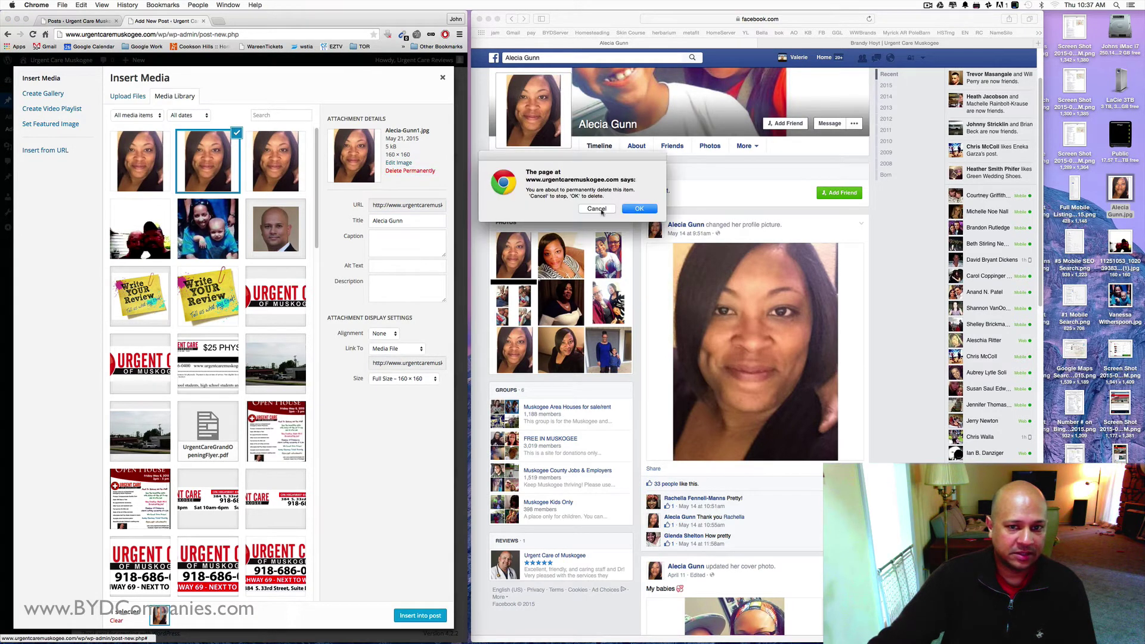
pyautogui.press('Return')
# - Insert the newly uploaded profile photo into the review post
pyautogui.click(205, 171)
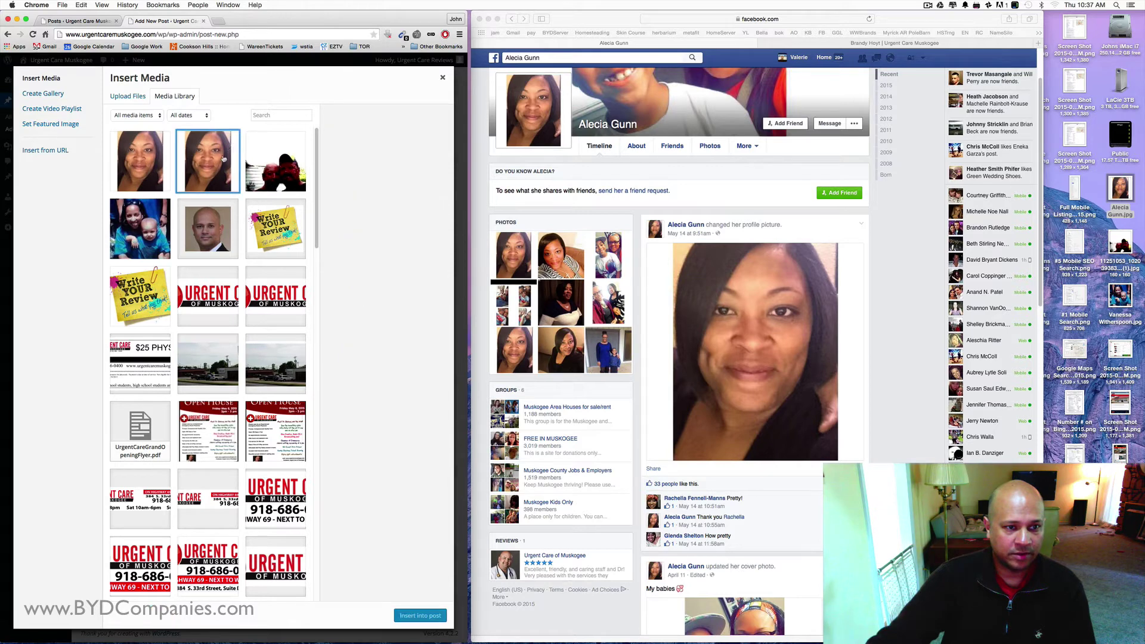
pyautogui.click(141, 159)
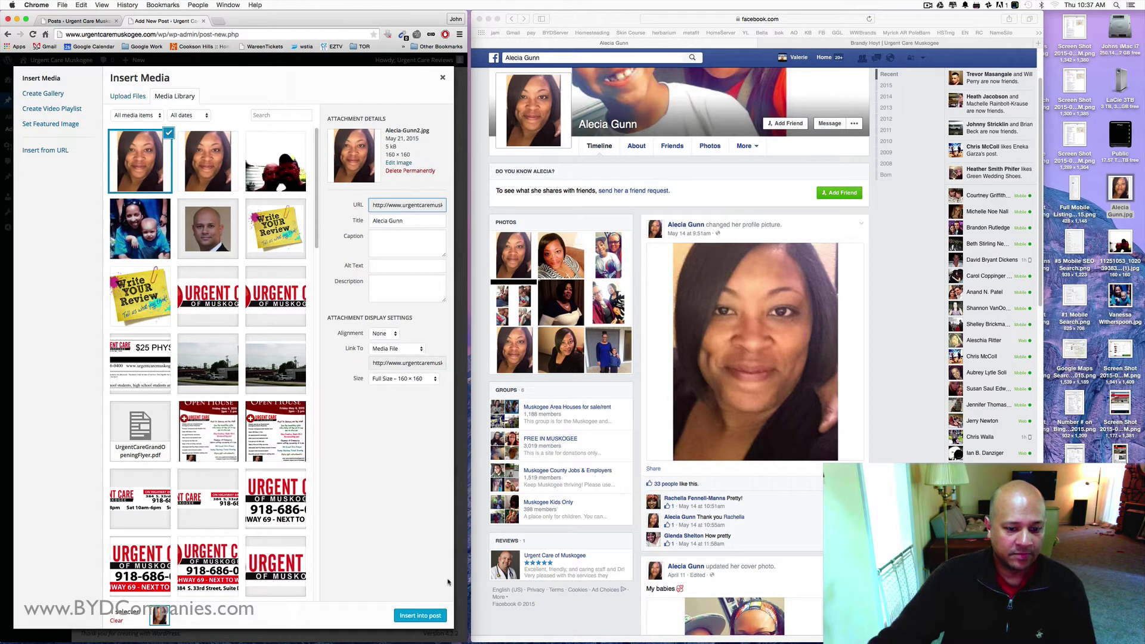
pyautogui.click(420, 615)
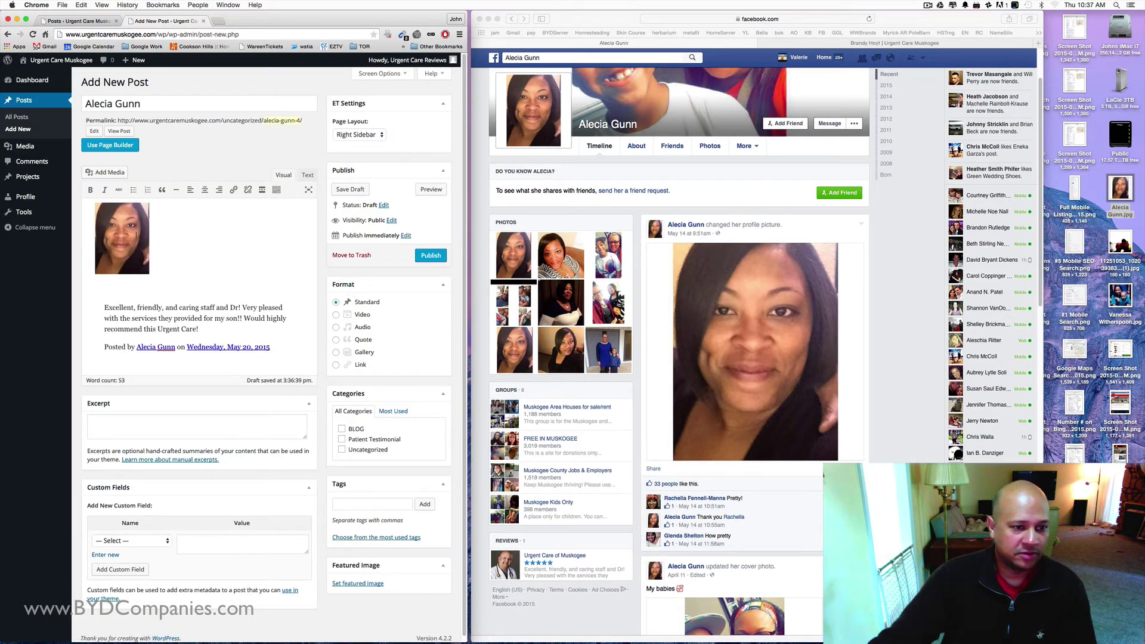
# - Align the photo left and pull the review text up beside it
pyautogui.click(136, 236)
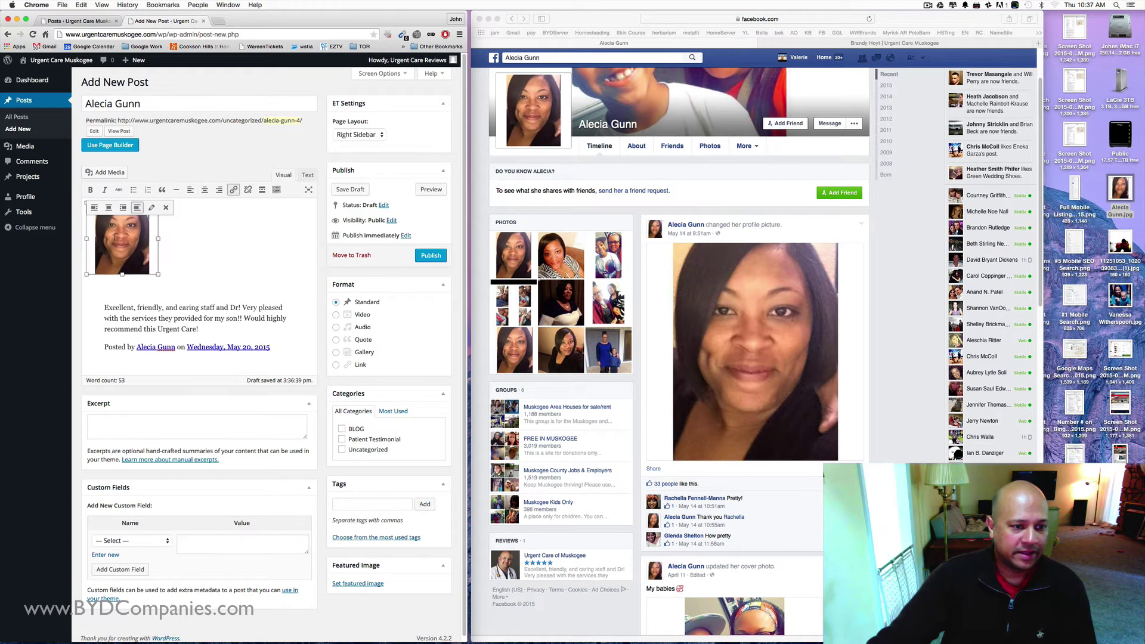
pyautogui.click(94, 208)
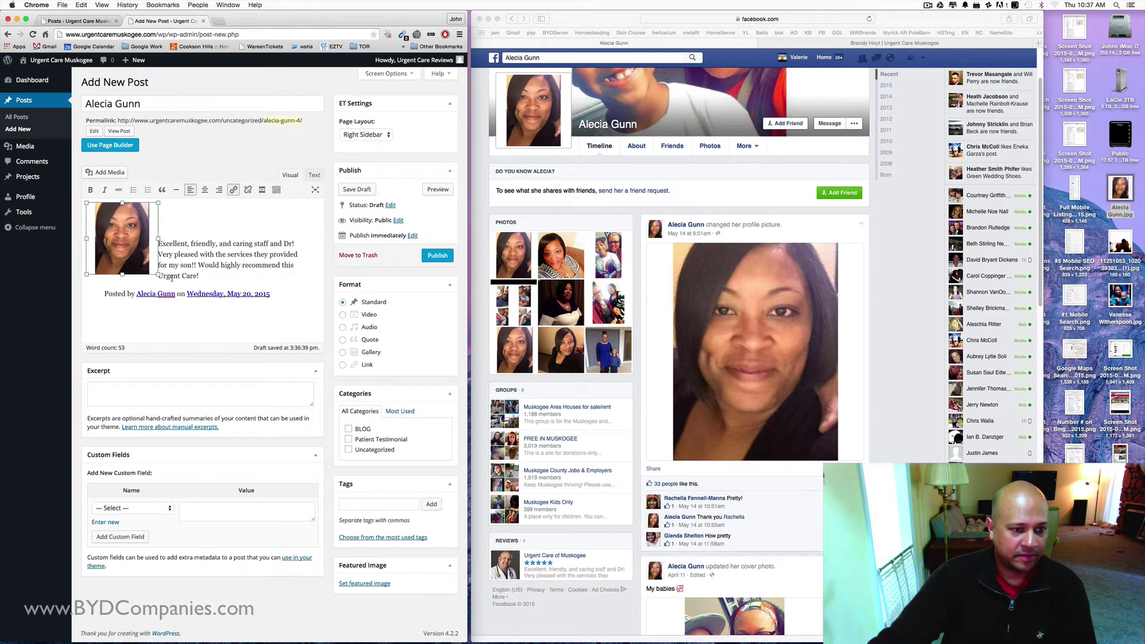
pyautogui.click(162, 233)
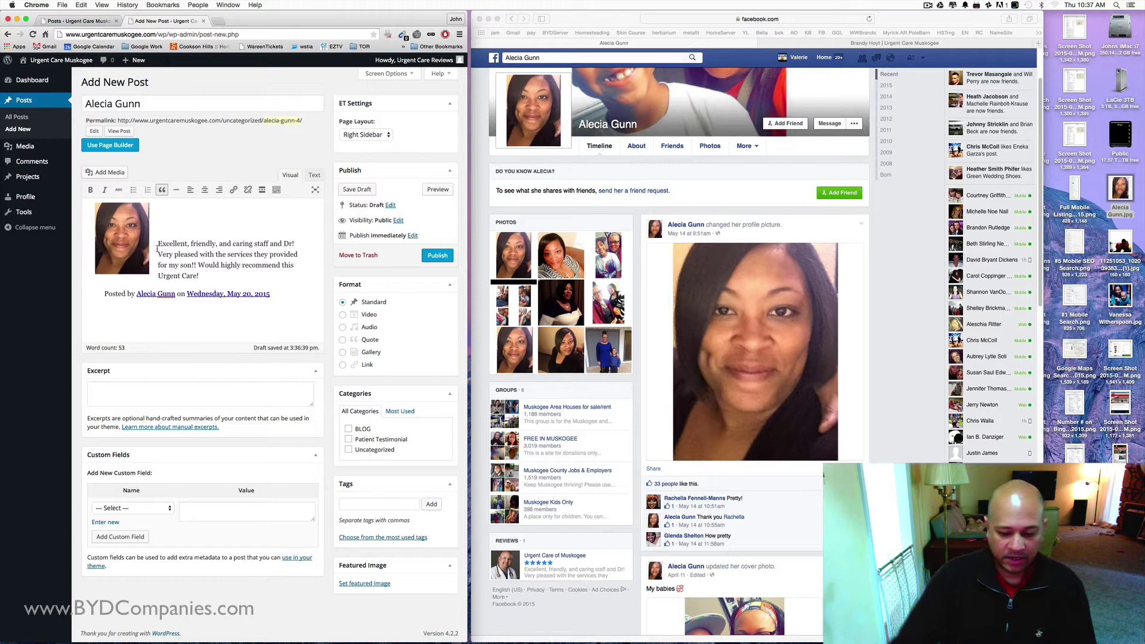
pyautogui.press('Delete')
pyautogui.press('Delete')
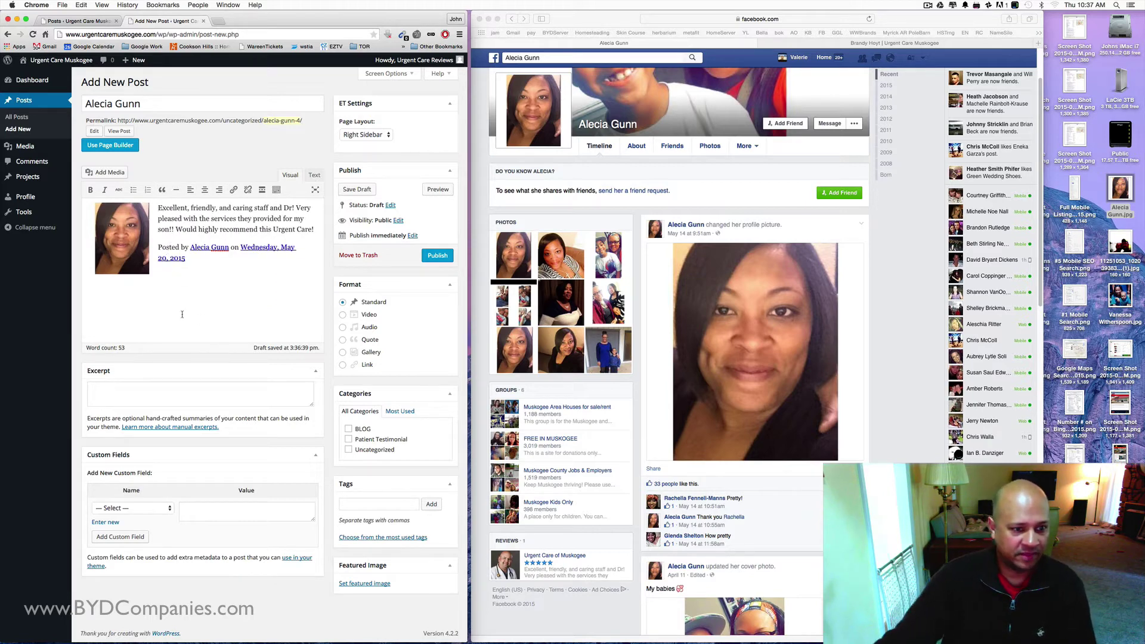
# - Publish the post under Patient Testimonial instead of Uncategorized
pyautogui.click(438, 257)
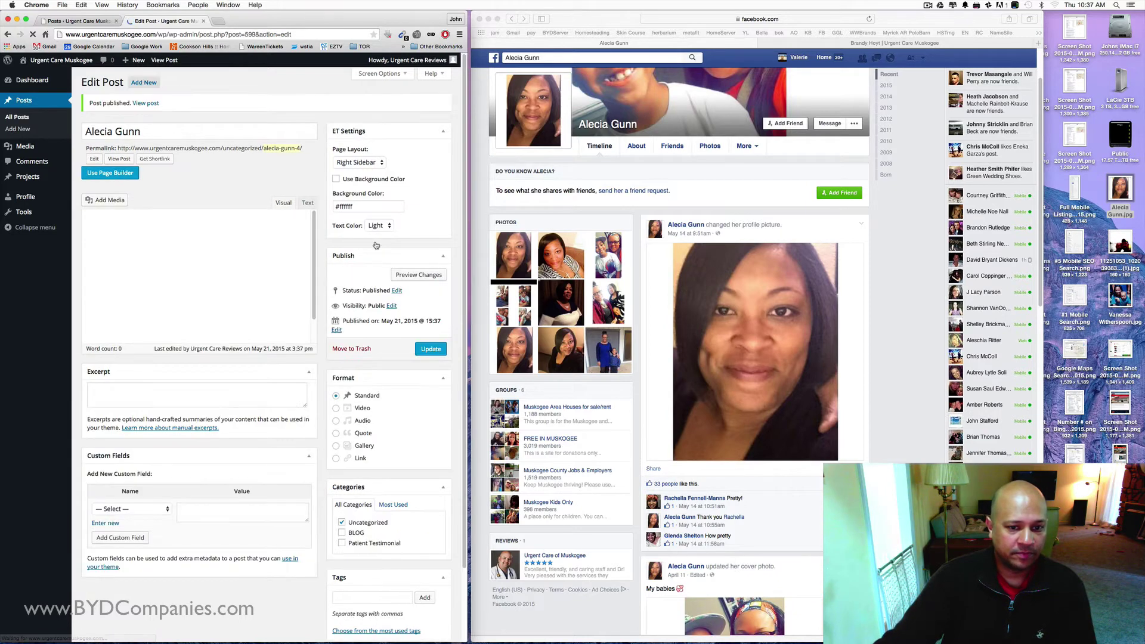
pyautogui.click(427, 292)
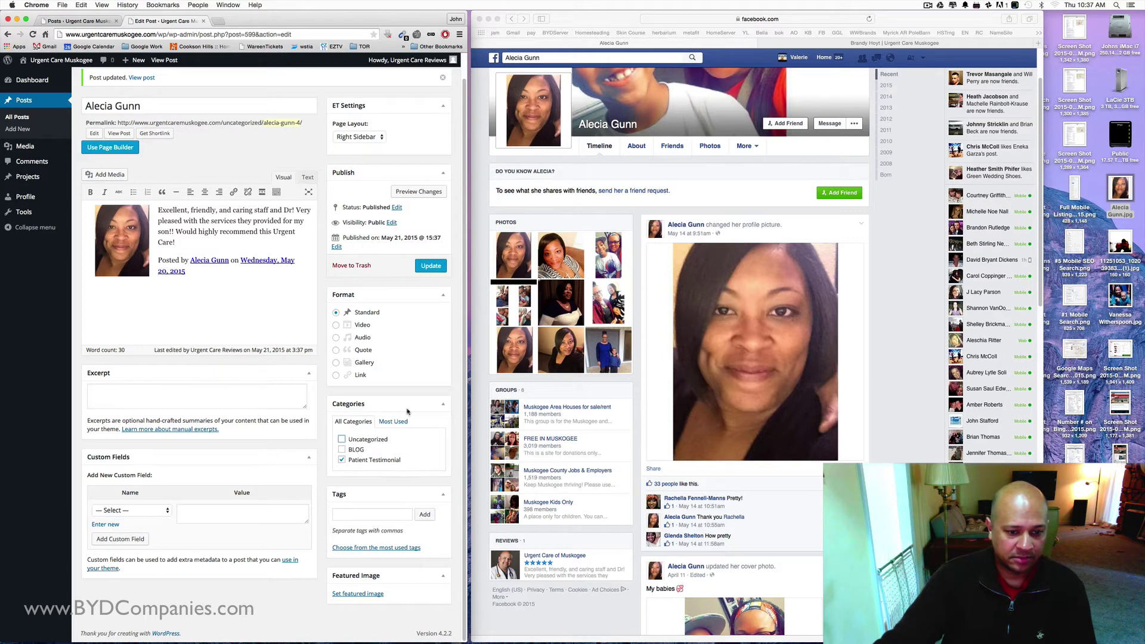
pyautogui.click(431, 265)
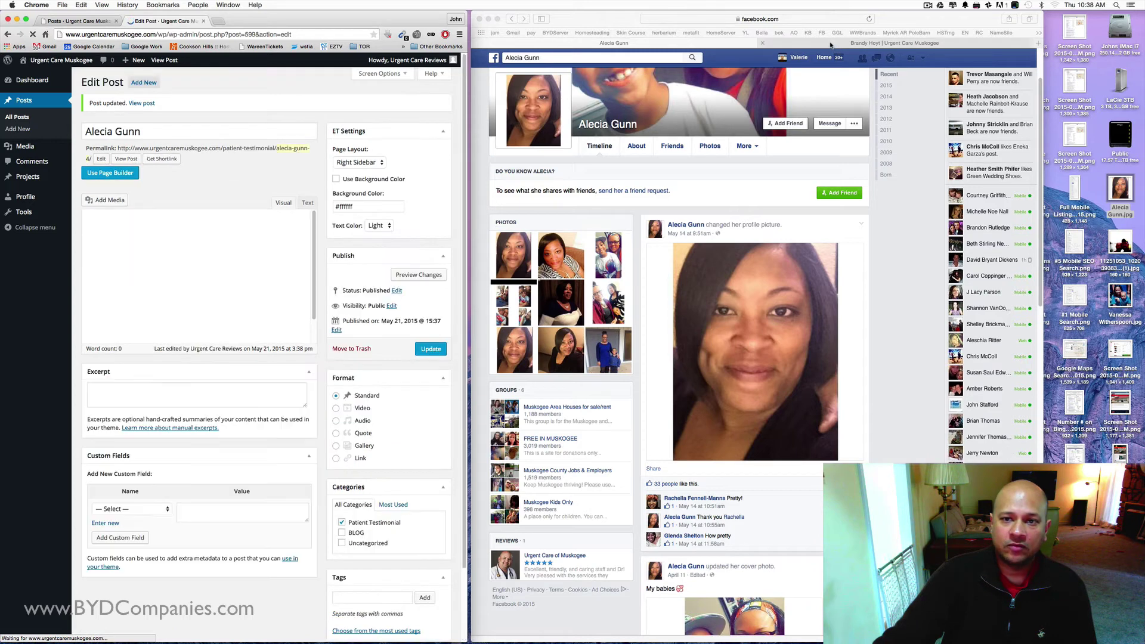
# - On the live site's Reviews page, open the new testimonial and follow its reviewer link to Facebook
pyautogui.click(834, 43)
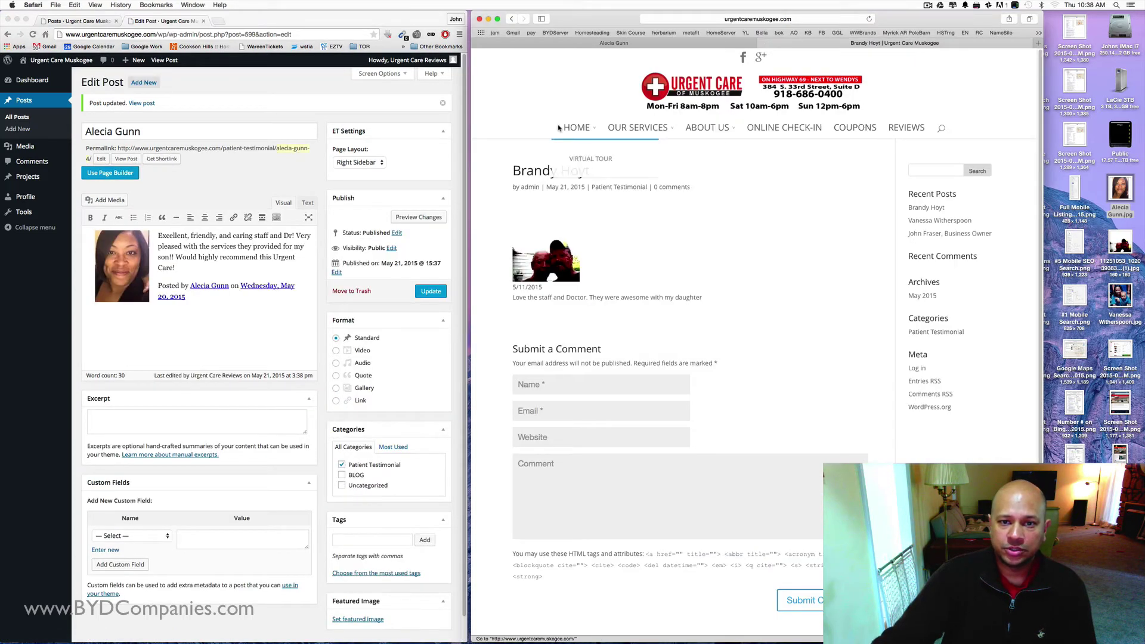
pyautogui.click(576, 127)
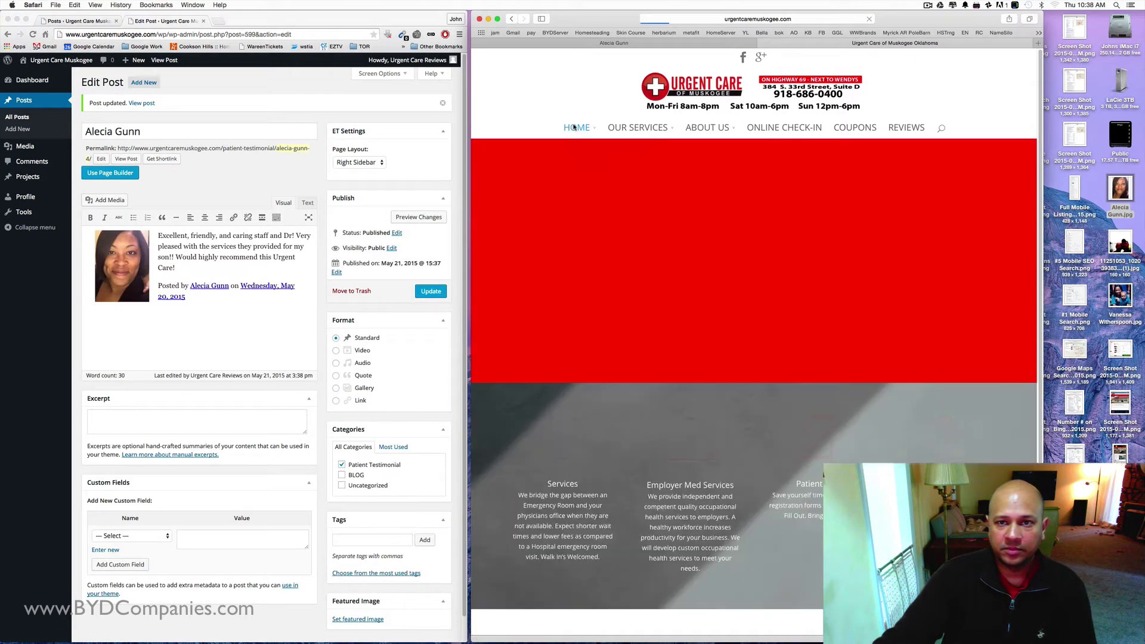
pyautogui.click(906, 127)
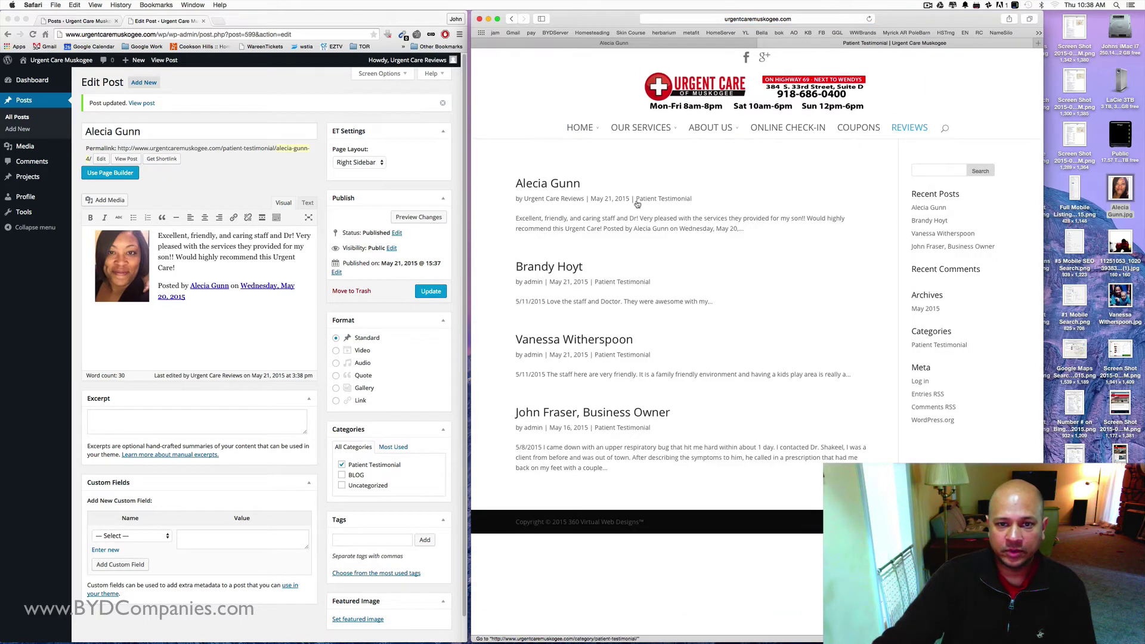
pyautogui.click(550, 186)
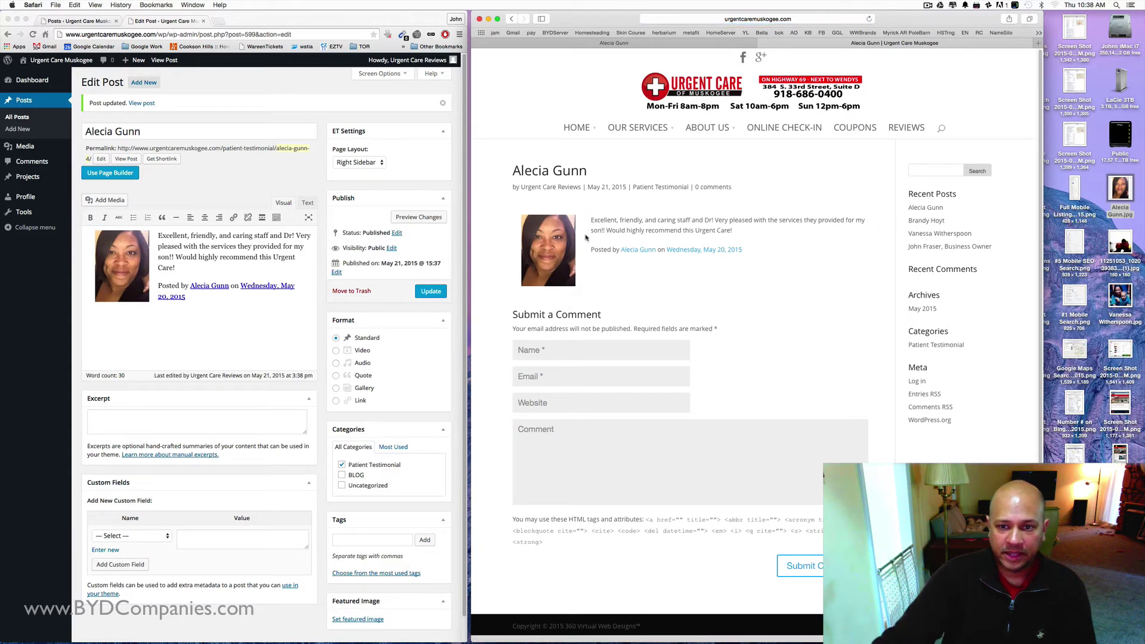
pyautogui.click(644, 250)
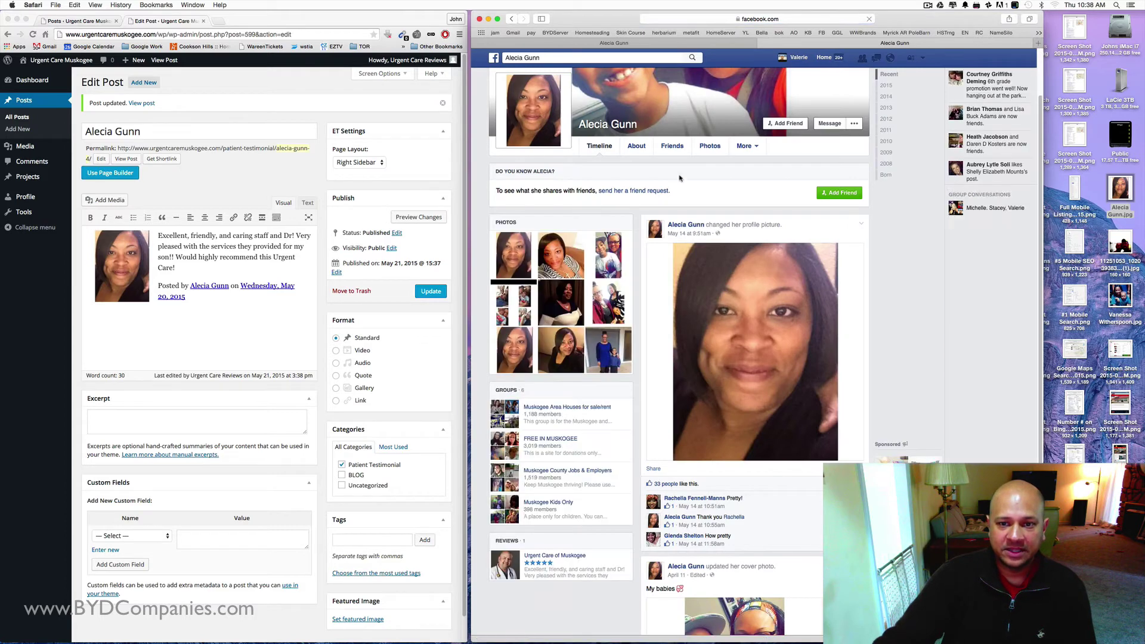
pyautogui.scroll(-10, 673, 156)
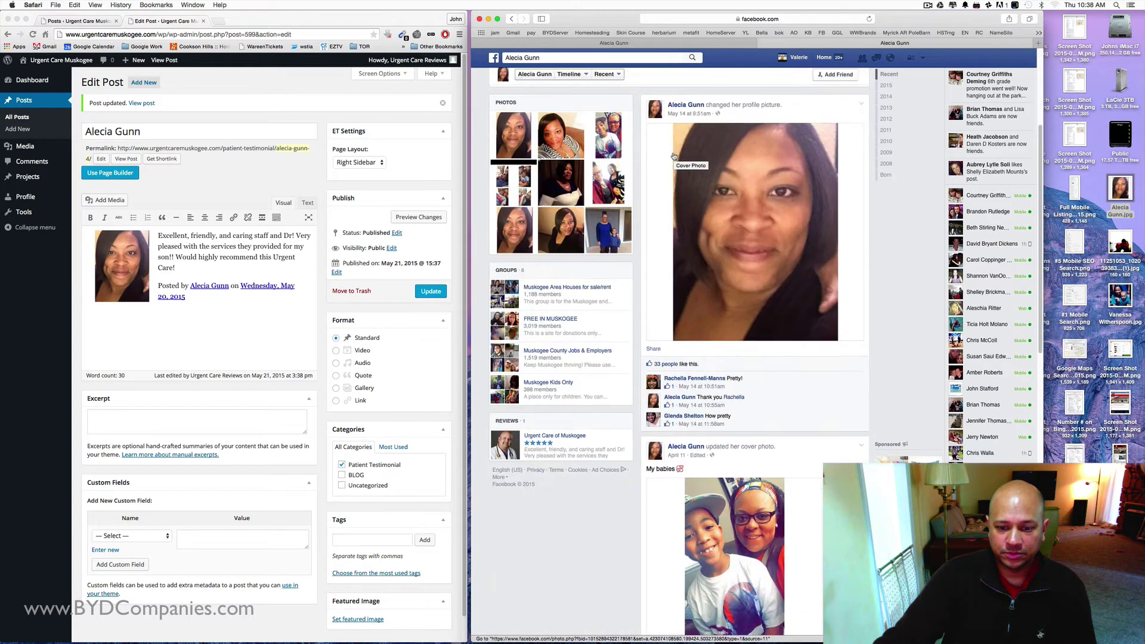
pyautogui.scroll(10, 674, 156)
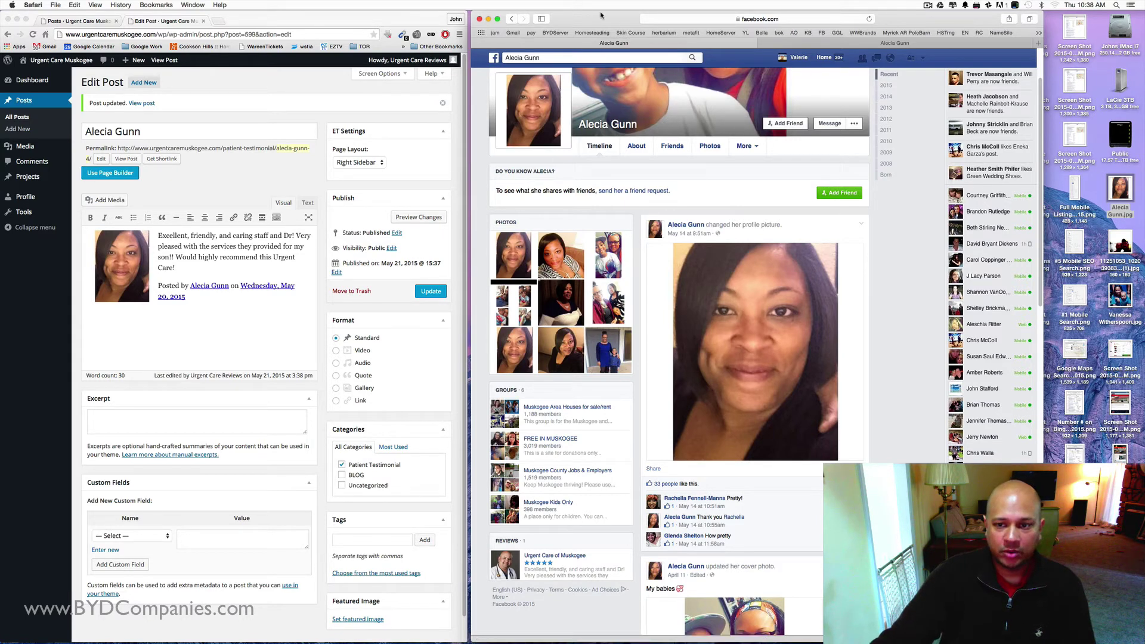
pyautogui.click(816, 45)
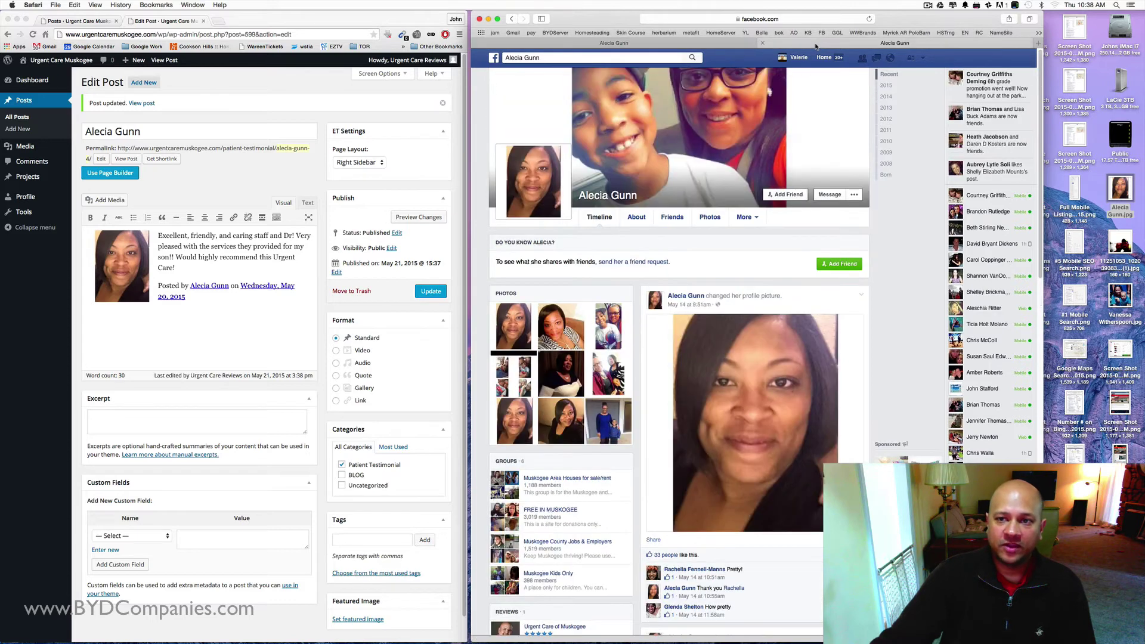
pyautogui.click(614, 45)
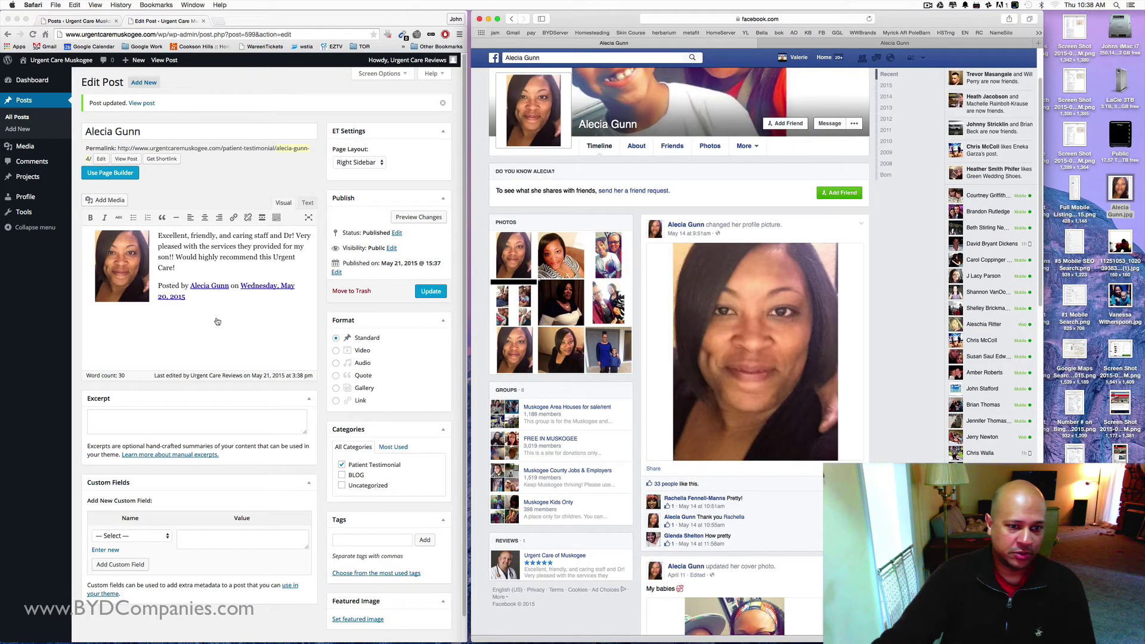
# - Go back to the WordPress Posts list showing all four posts
pyautogui.click(13, 124)
pyautogui.click(18, 117)
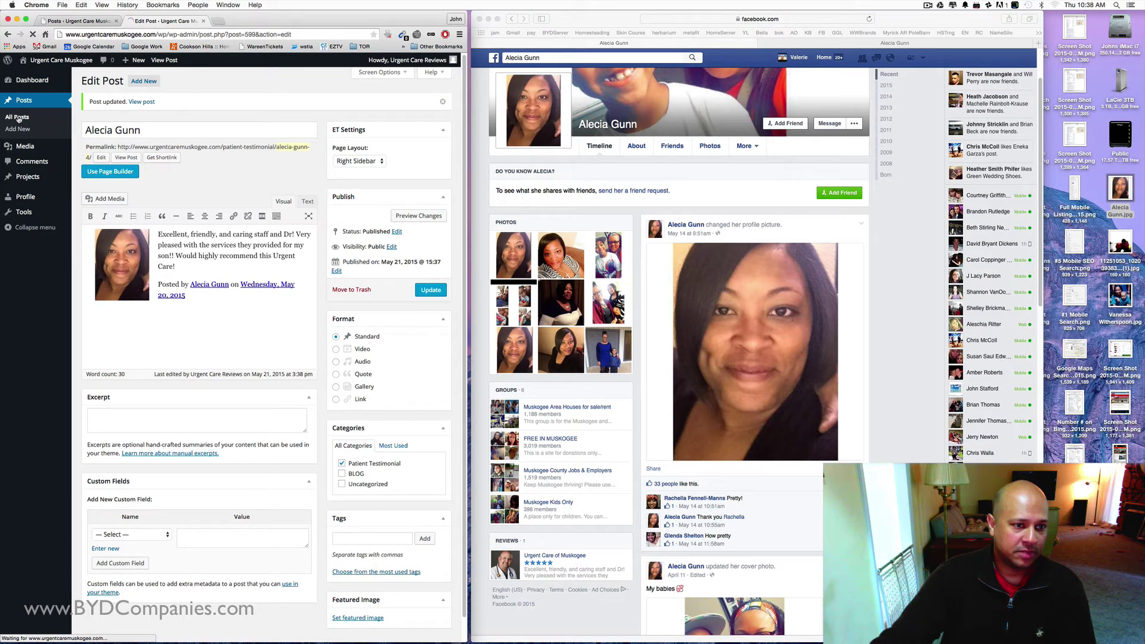
pyautogui.click(129, 102)
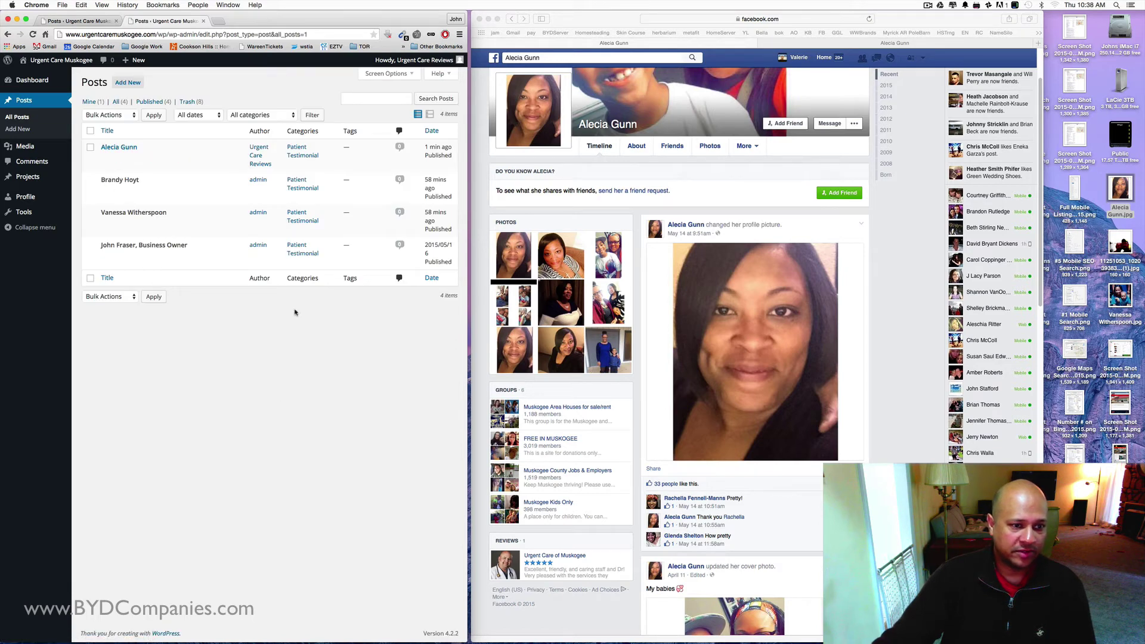
# - Start a new post titled with the reviewer's name, typing the review 'I loved your services. You were awesome...'
pyautogui.click(128, 82)
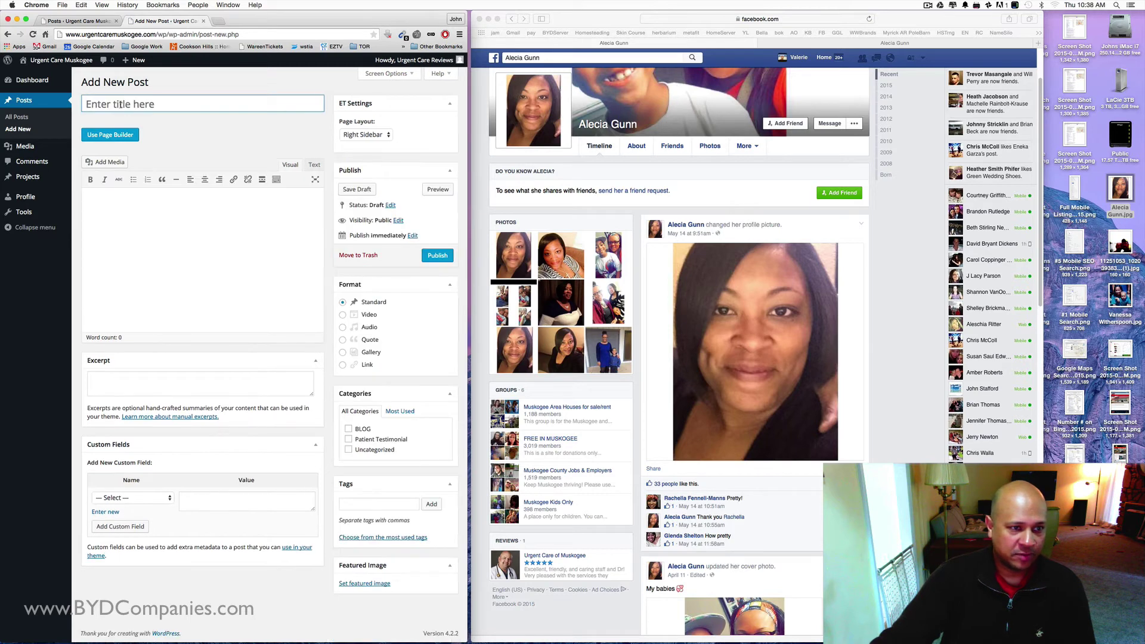
pyautogui.write('Johns')
pyautogui.press('BackSpace')
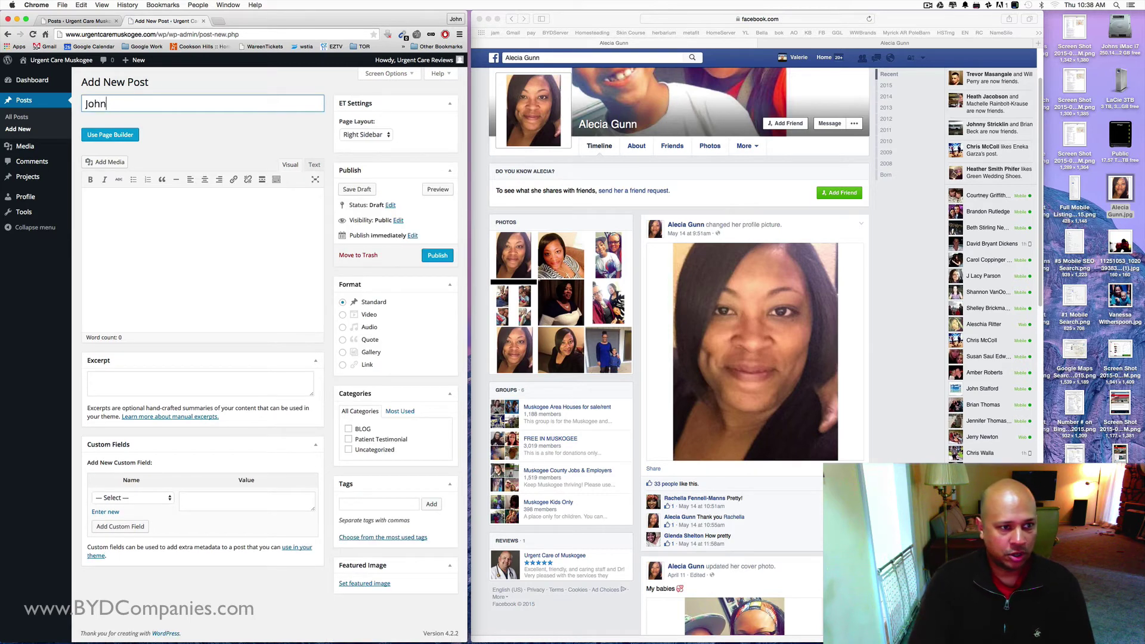
pyautogui.write('Smith')
pyautogui.press('Tab')
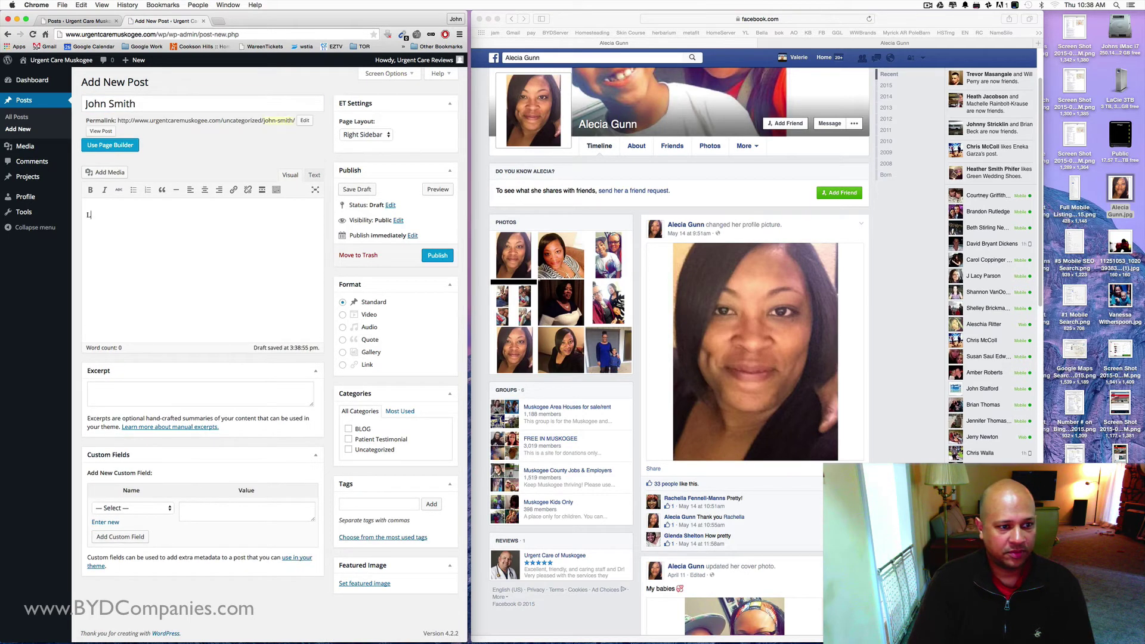
pyautogui.write('I loved your ')
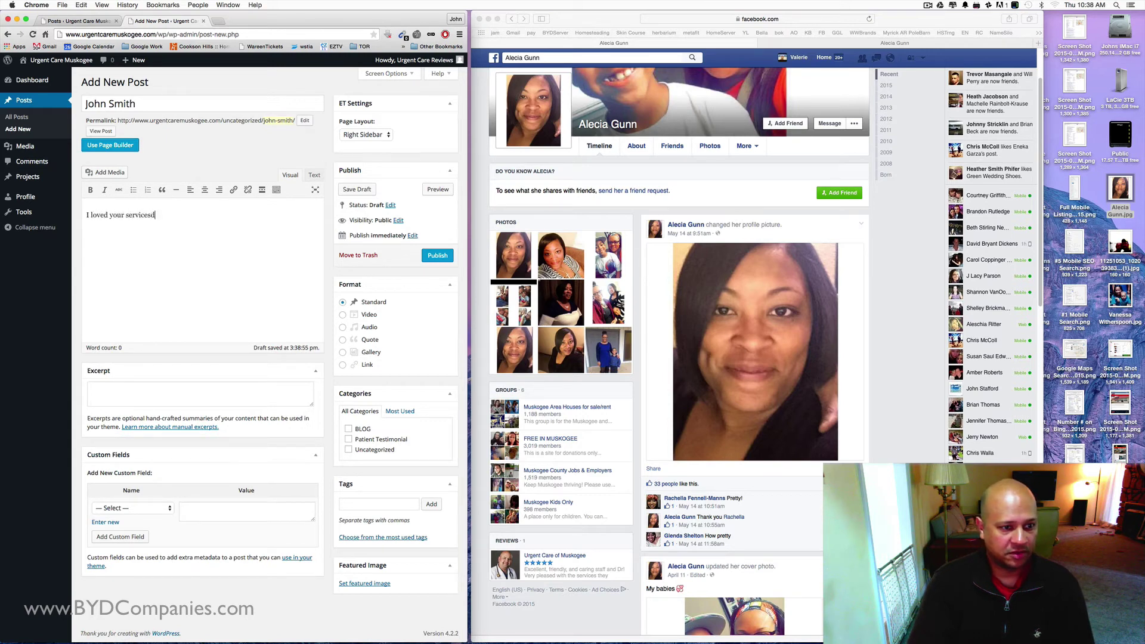
pyautogui.write('services.  You were awesome.  Wo')
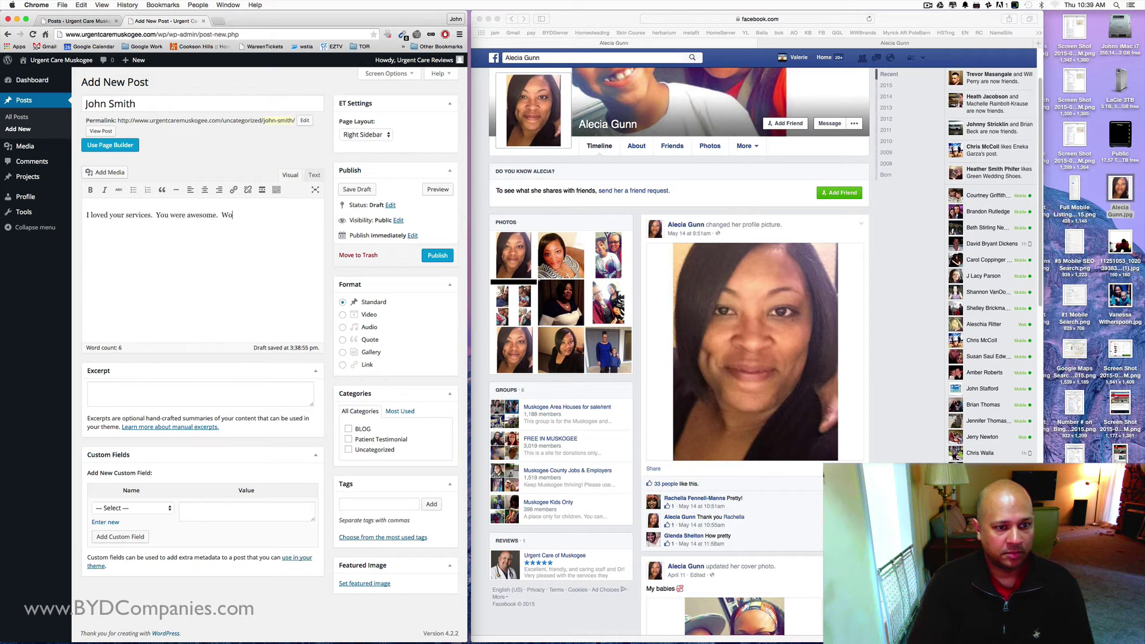
pyautogui.write('uld def')
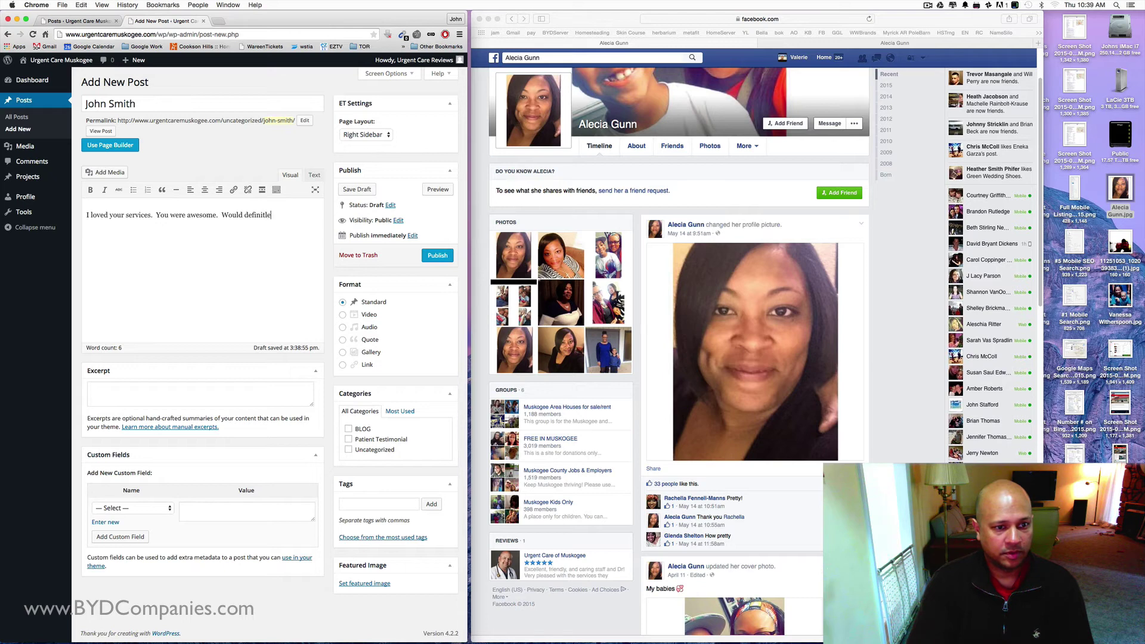
pyautogui.write('i')
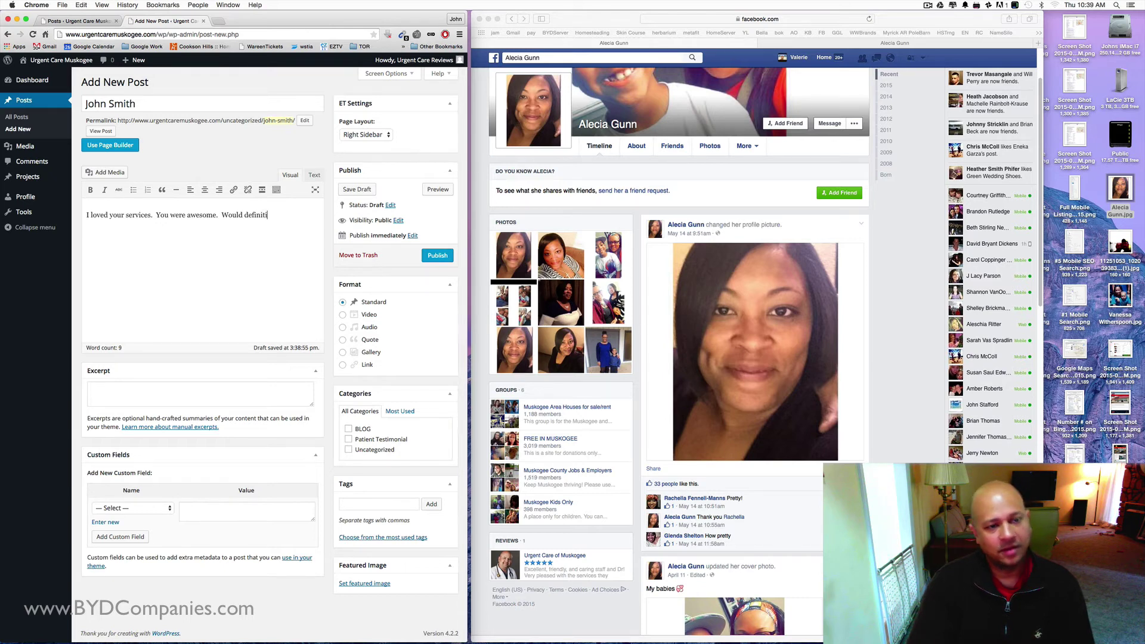
pyautogui.write('nitly recommend')
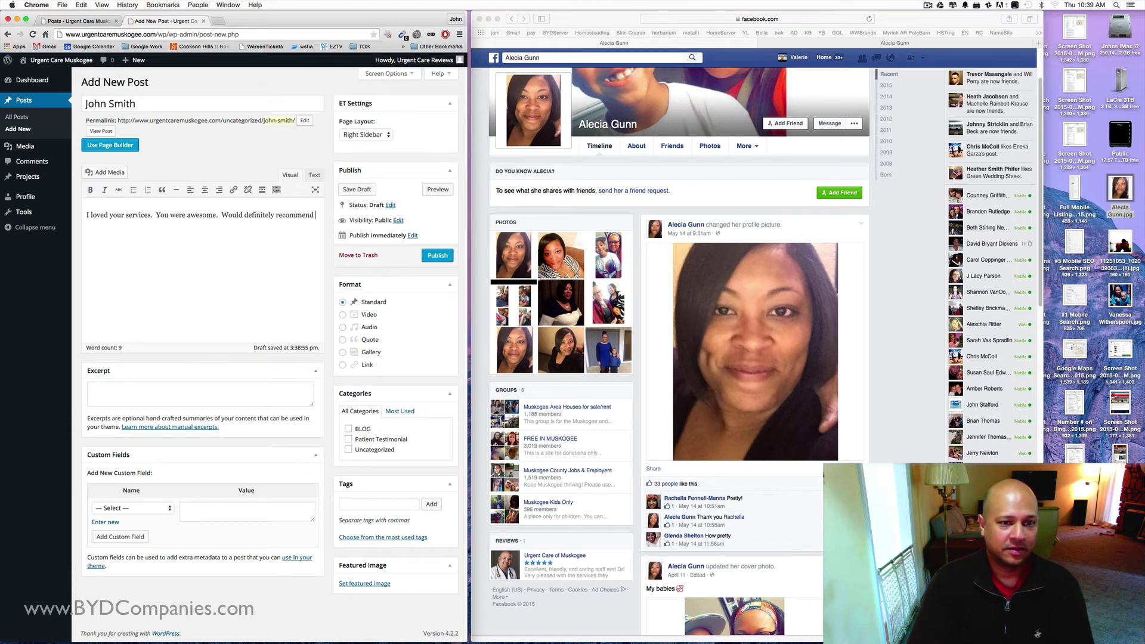
pyautogui.write('you guy to my friend.')
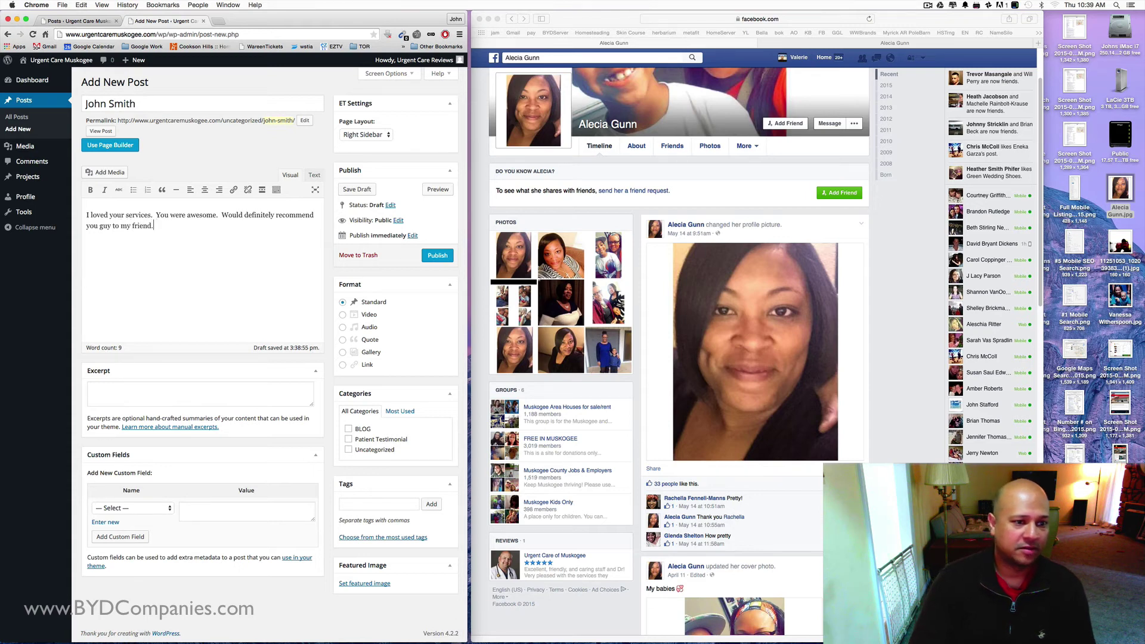
pyautogui.press('BackSpace')
pyautogui.press('BackSpace')
pyautogui.write('s.')
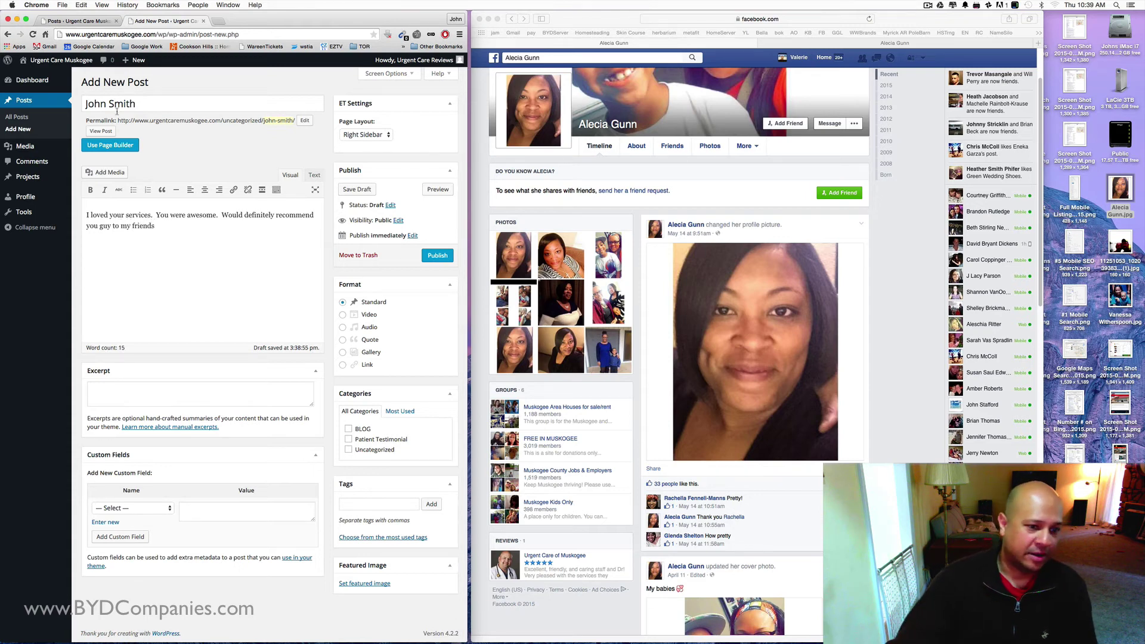
# - Add a 5/25/2015 date line above the review and publish it under Patient Testimonial, not Uncategorized
pyautogui.click(86, 214)
pyautogui.press('Return')
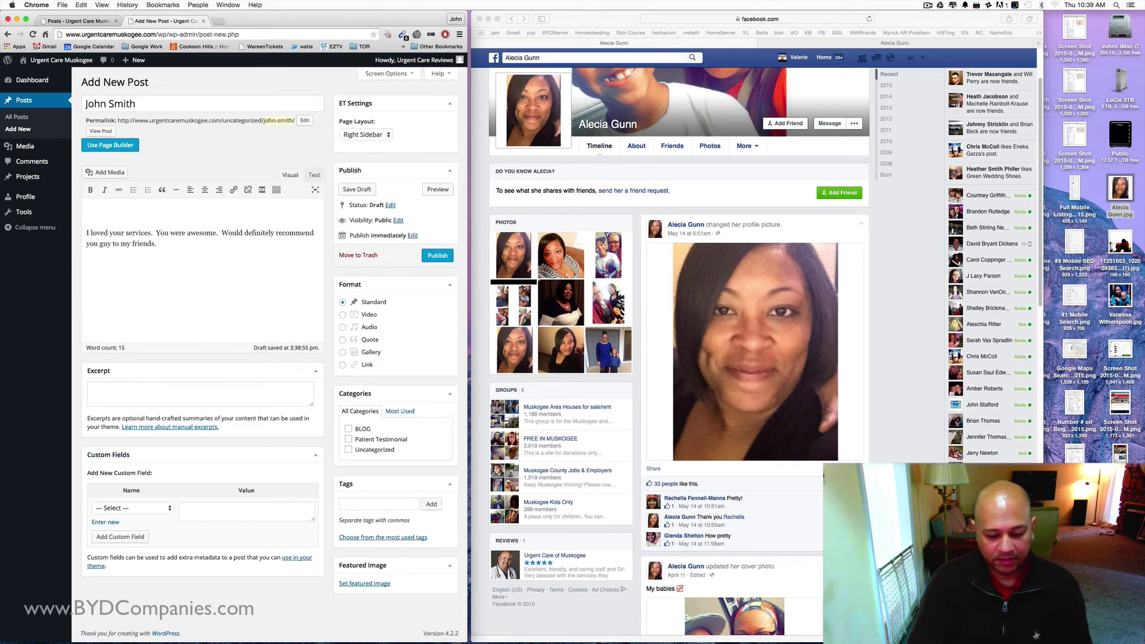
pyautogui.write('5/')
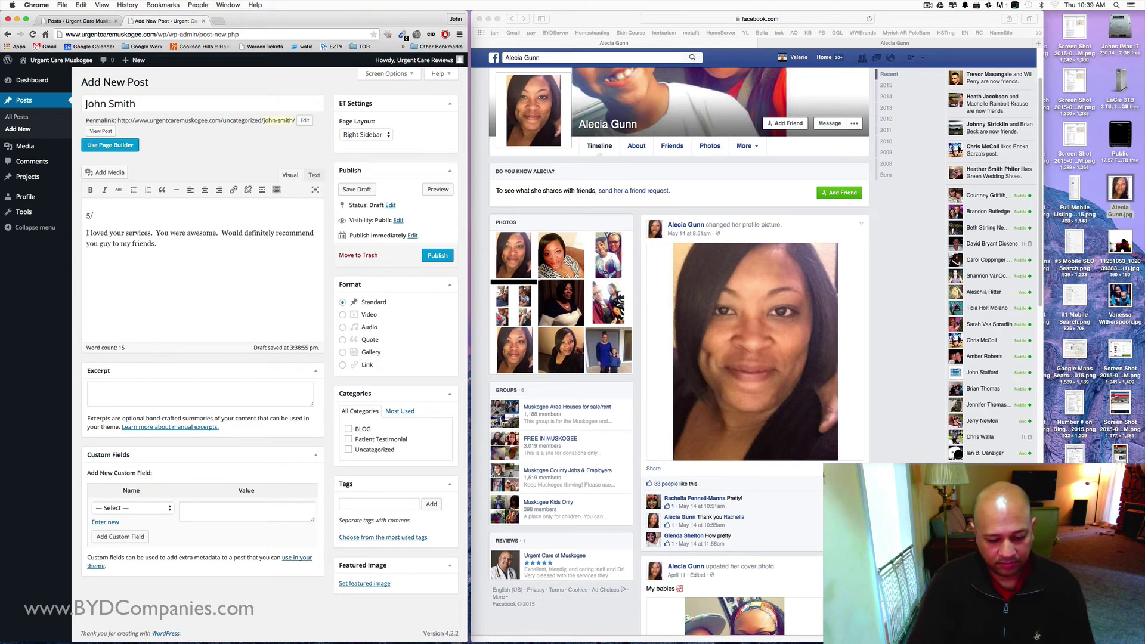
pyautogui.write('25/2015')
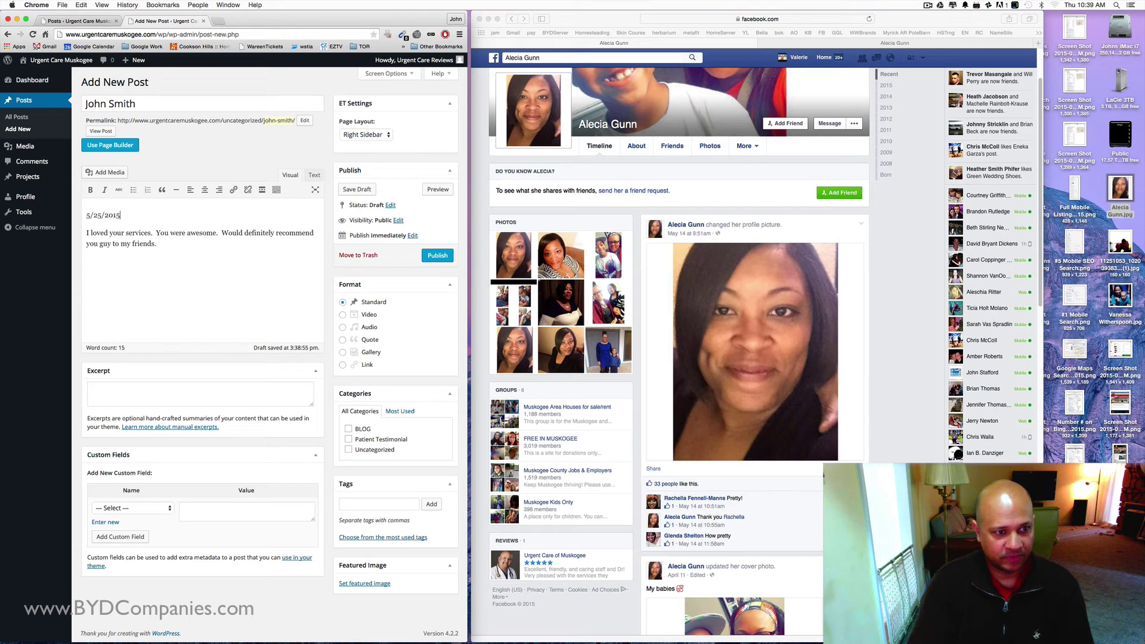
pyautogui.click(438, 255)
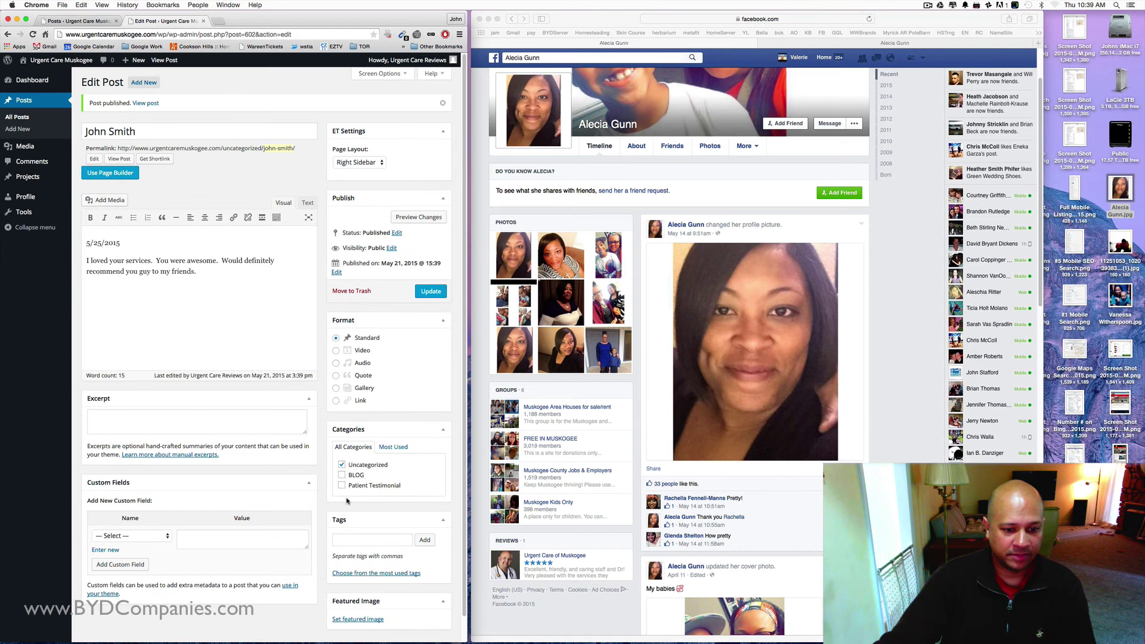
pyautogui.click(341, 485)
pyautogui.click(342, 463)
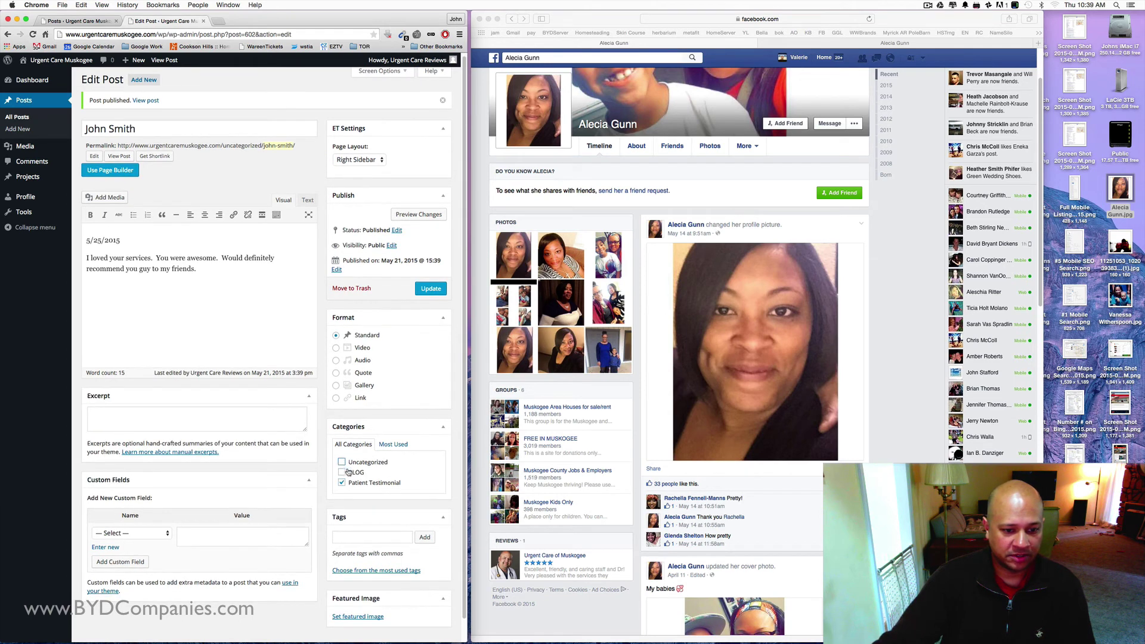
pyautogui.click(432, 292)
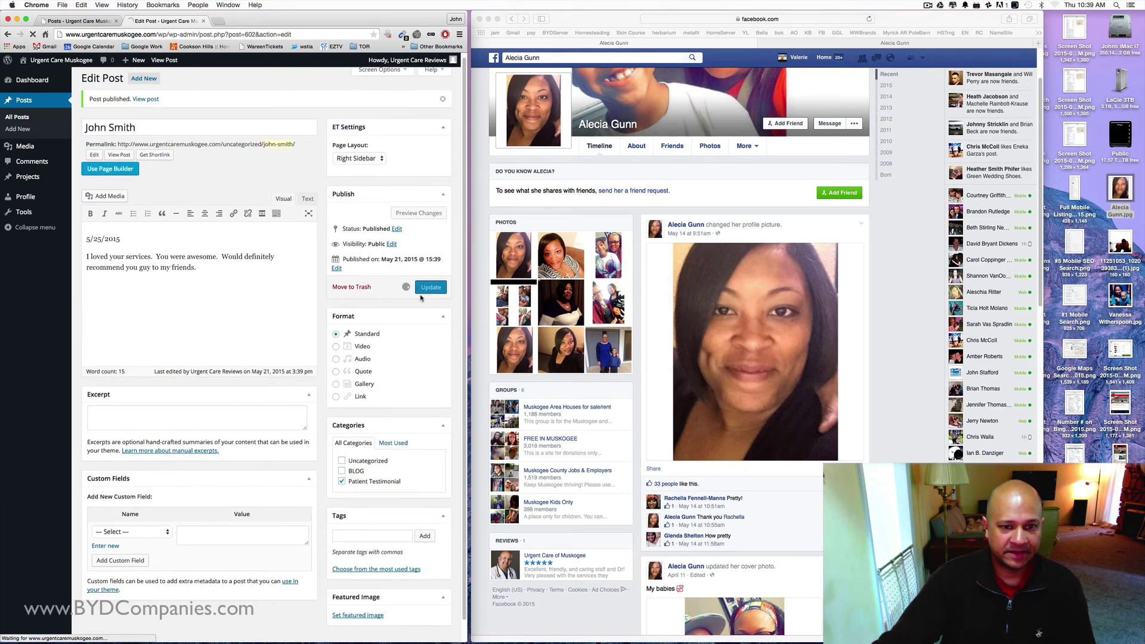
# - Go back to the Urgent Care Muskogee site, open Reviews, and check the older testimonials page
pyautogui.click(604, 27)
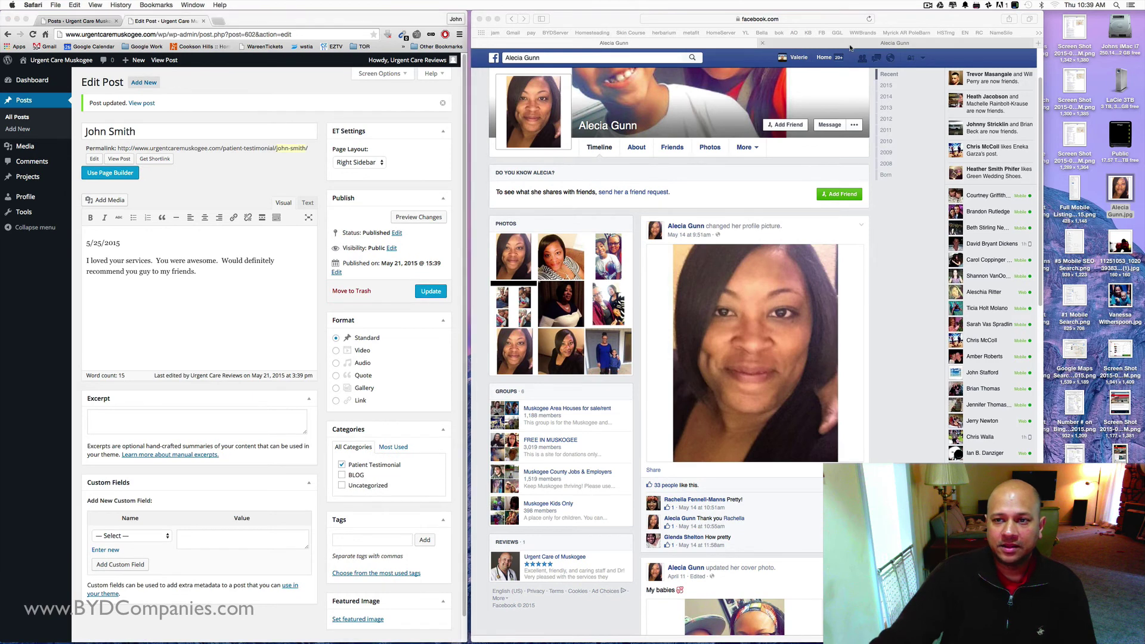
pyautogui.press('super+bracketleft')
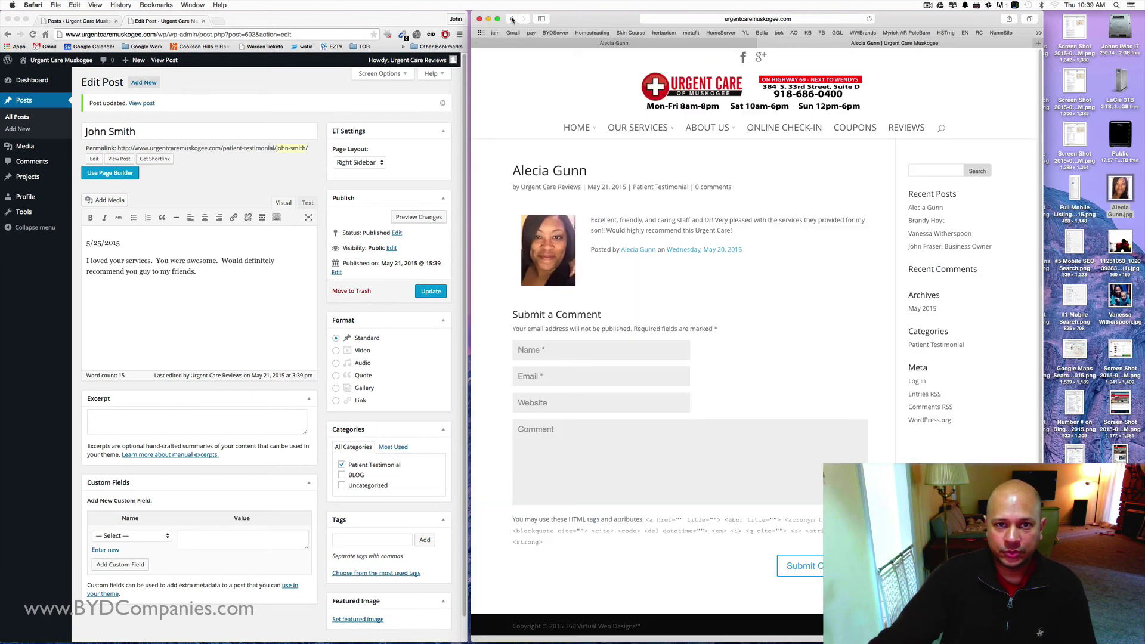
pyautogui.click(898, 131)
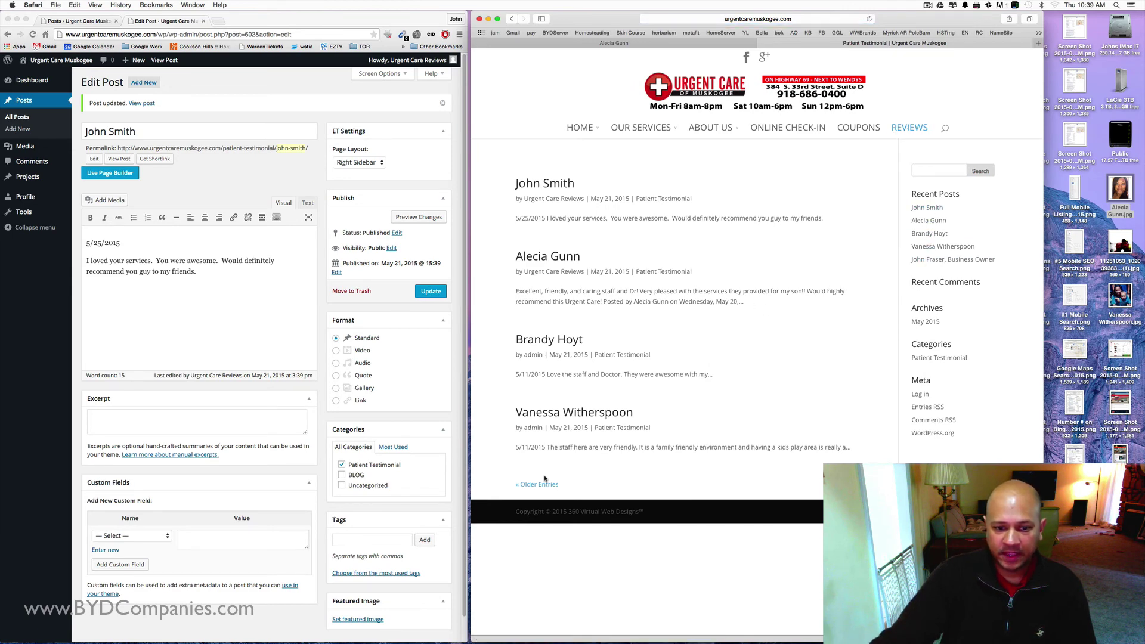
pyautogui.click(528, 485)
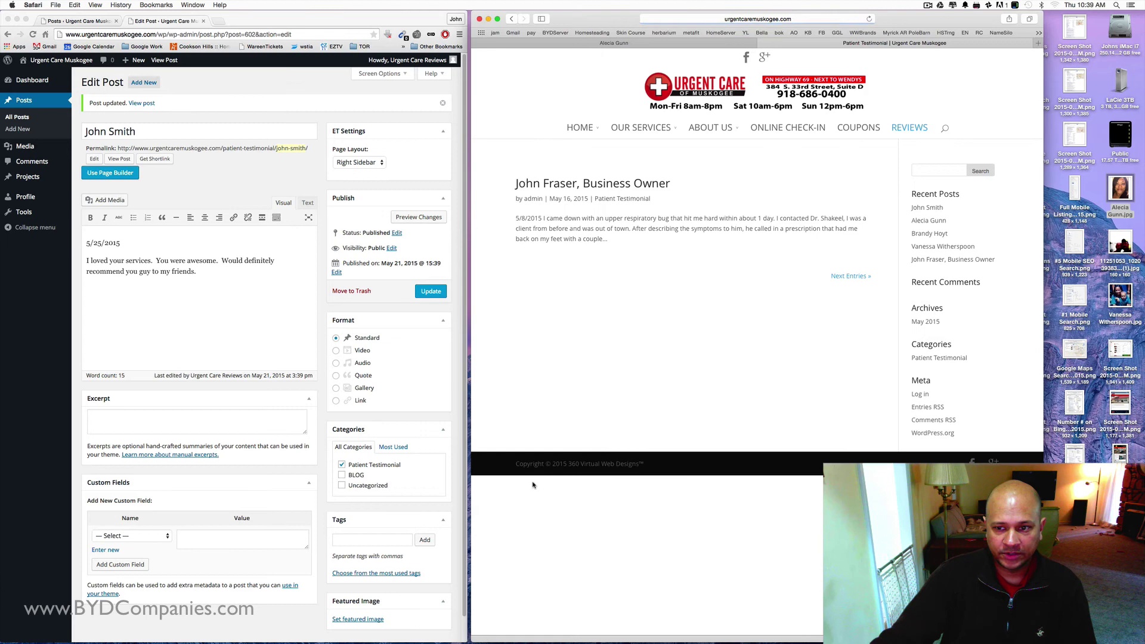
pyautogui.click(854, 277)
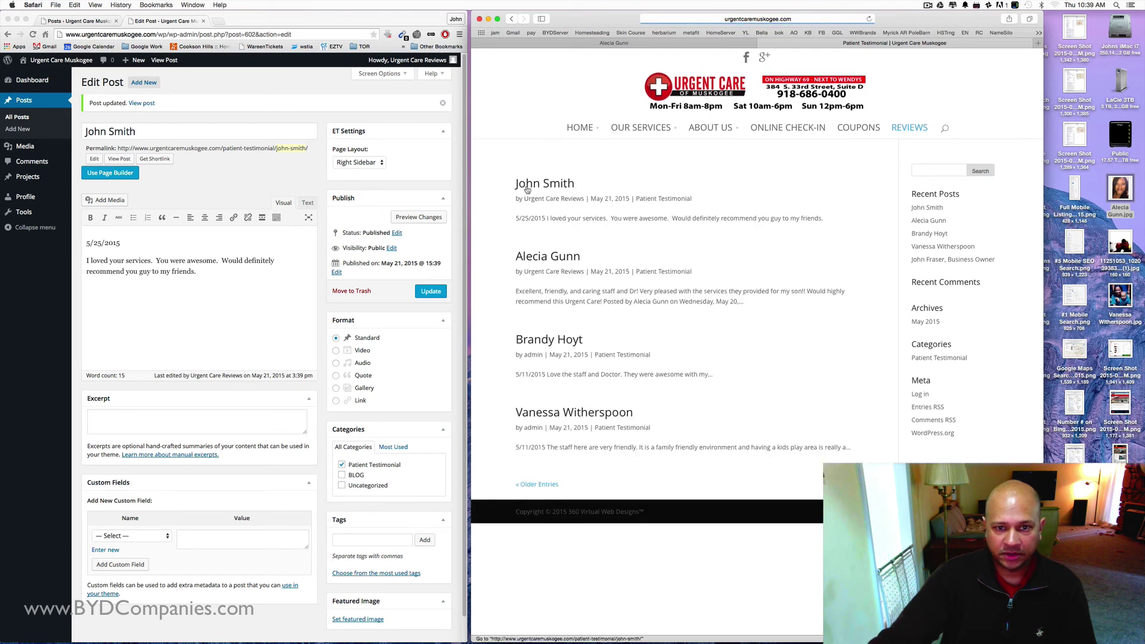
# - View the newly published typed review post, highlighting its title, date and review text
pyautogui.click(556, 183)
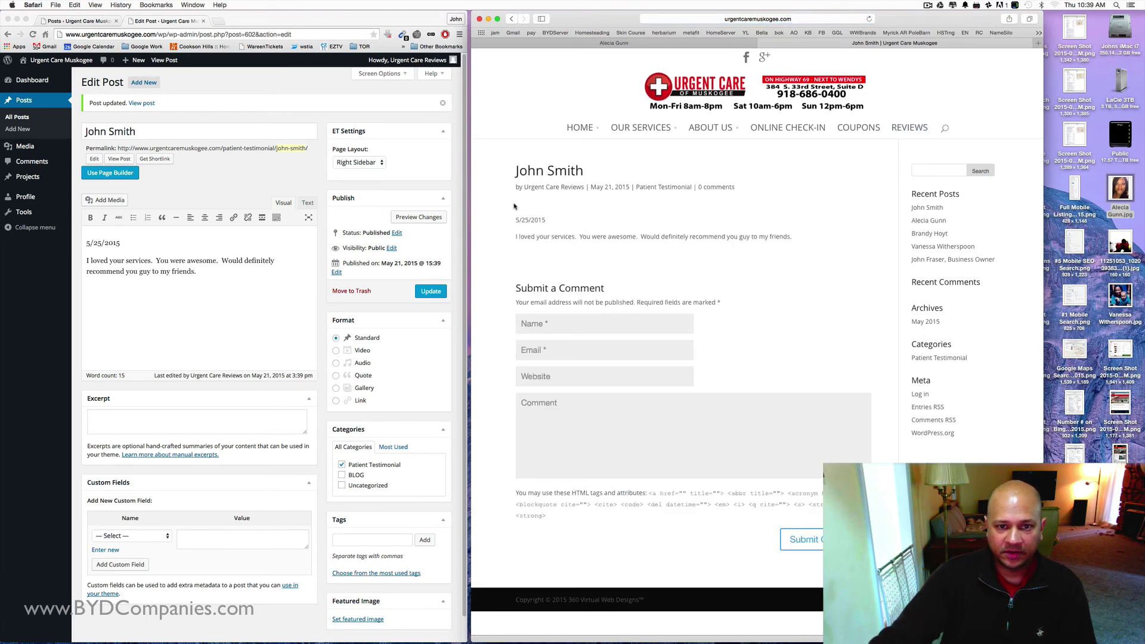
pyautogui.moveTo(514, 170); pyautogui.dragTo(789, 253)
pyautogui.click(792, 257)
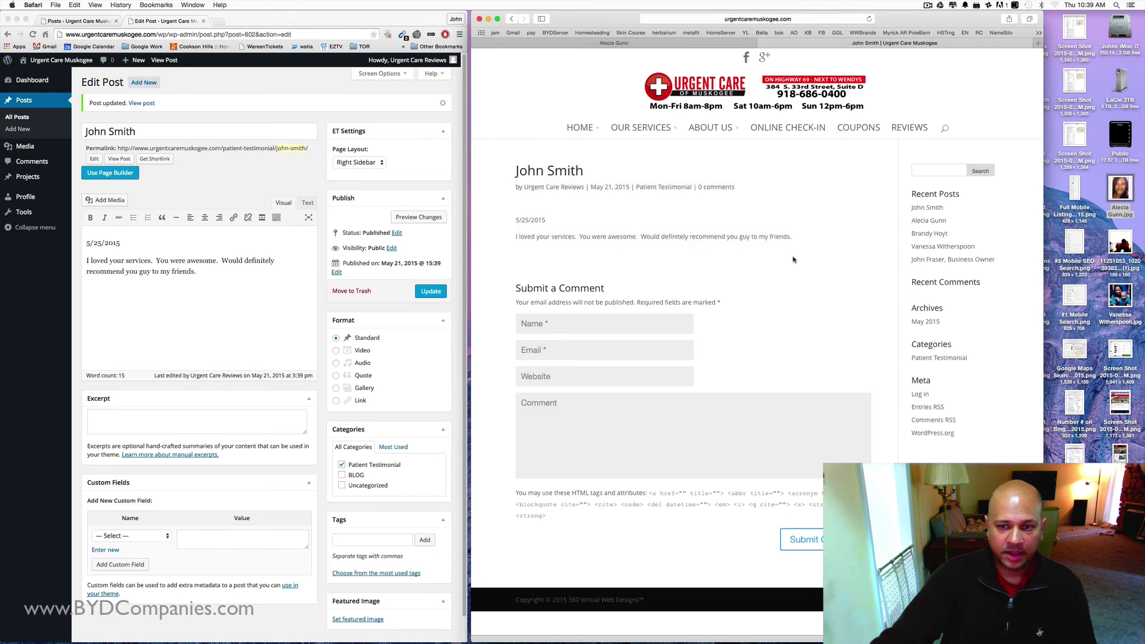
pyautogui.click(915, 127)
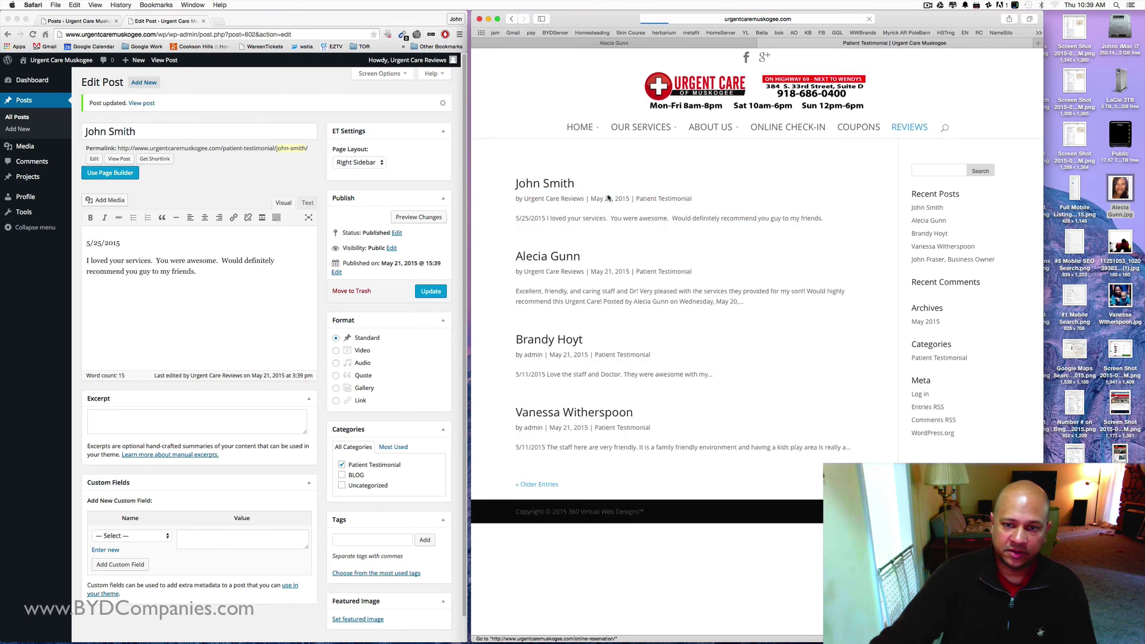
# - View the Facebook reviewer's testimonial and the third and fourth testimonial posts in turn
pyautogui.click(539, 260)
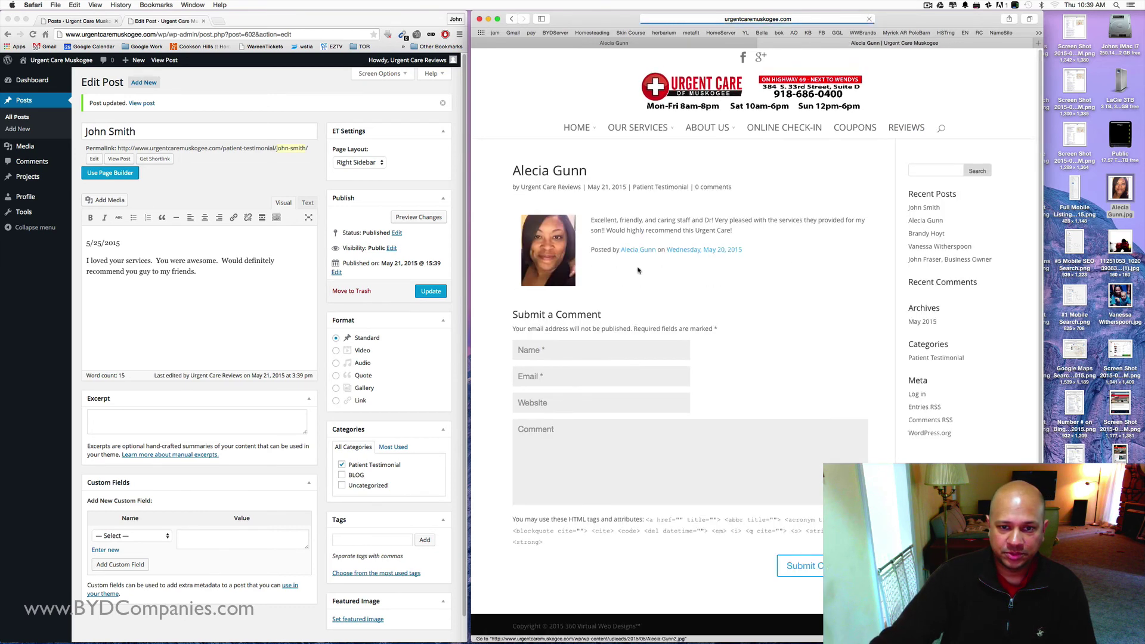
pyautogui.click(910, 129)
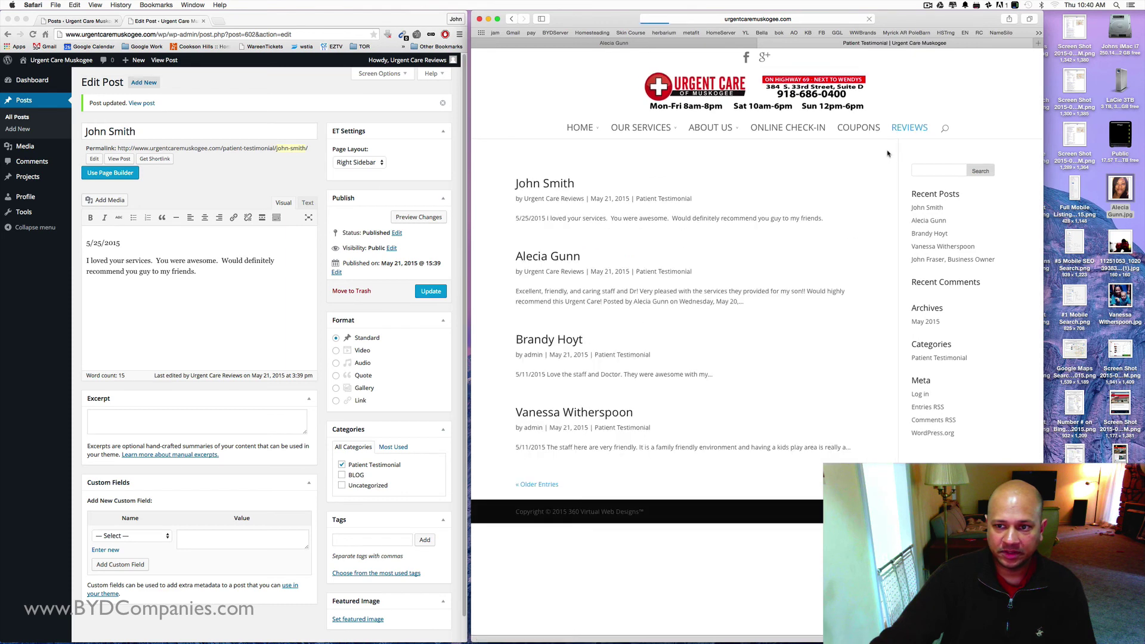
pyautogui.click(537, 344)
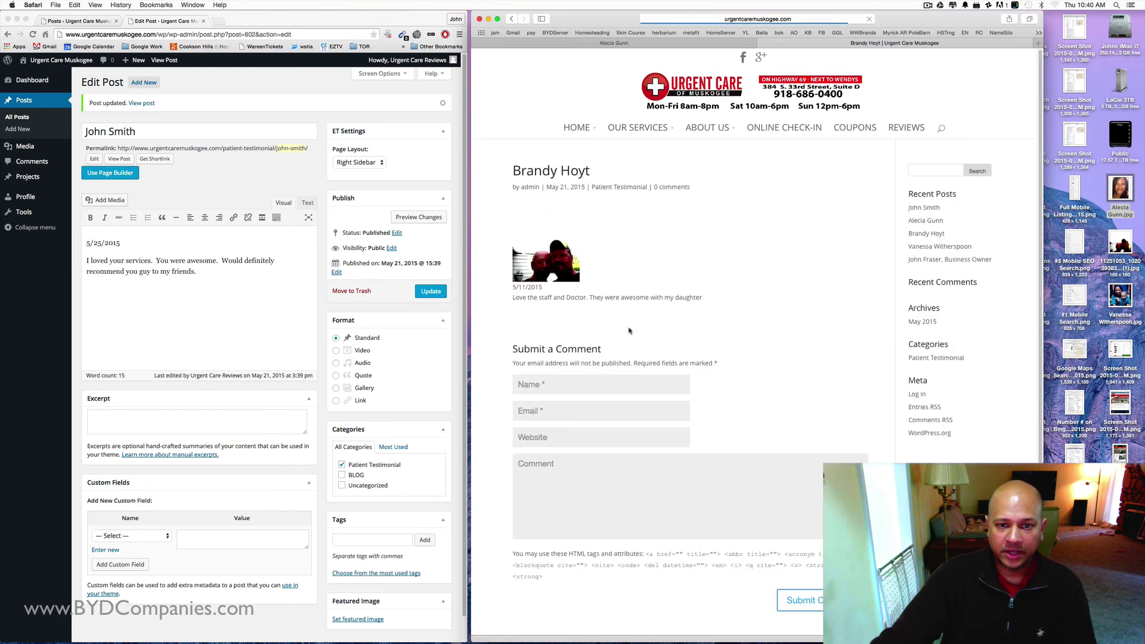
pyautogui.click(904, 132)
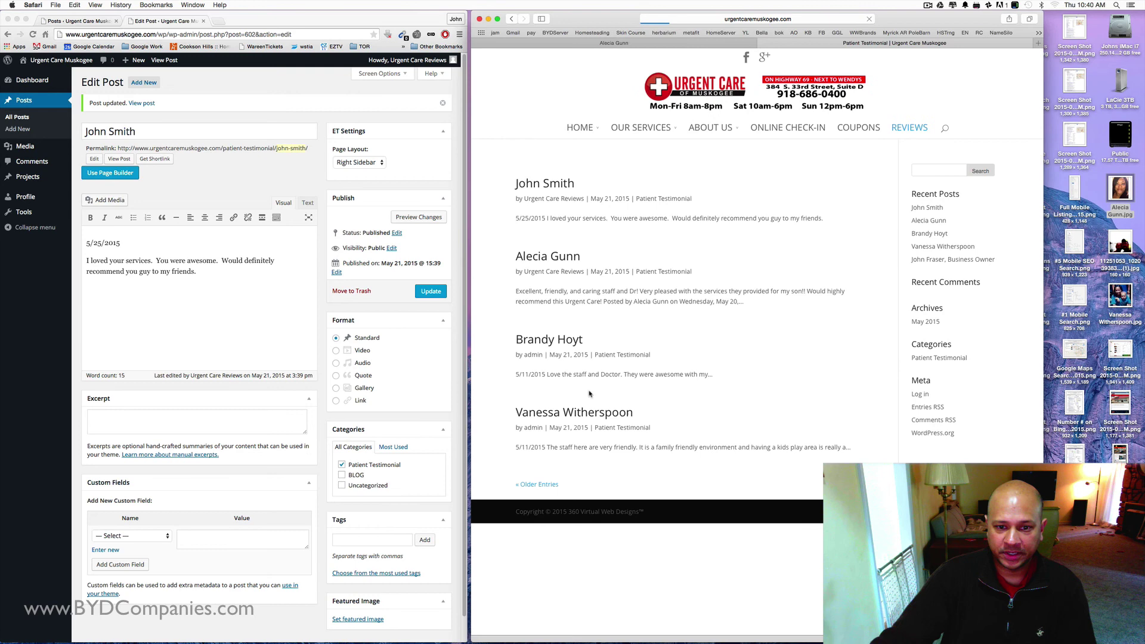
pyautogui.click(560, 542)
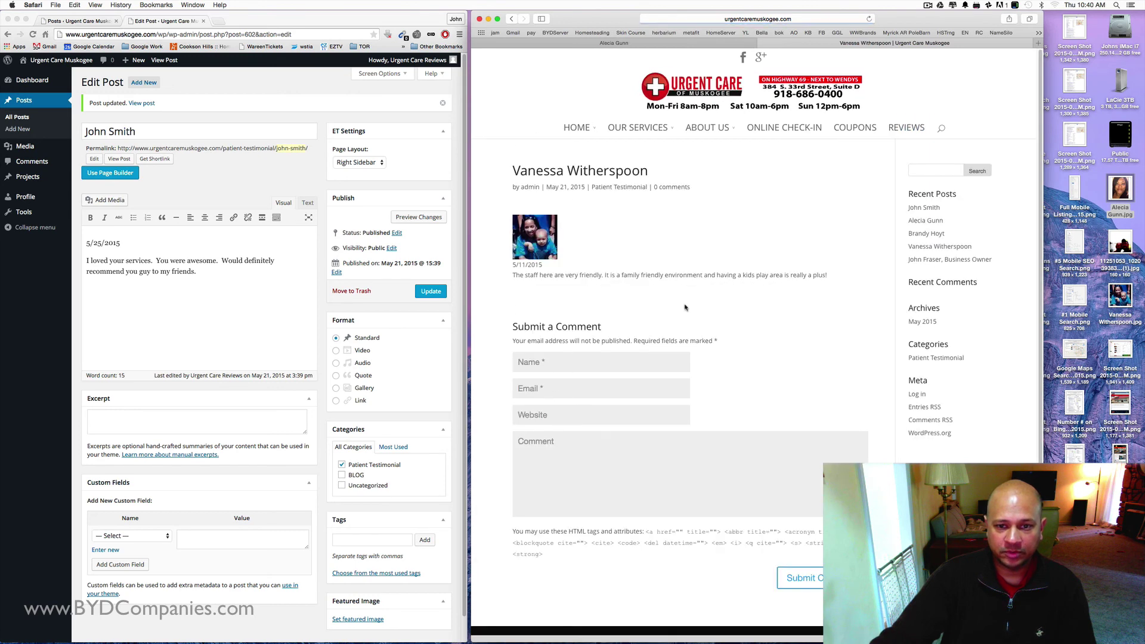
pyautogui.click(902, 131)
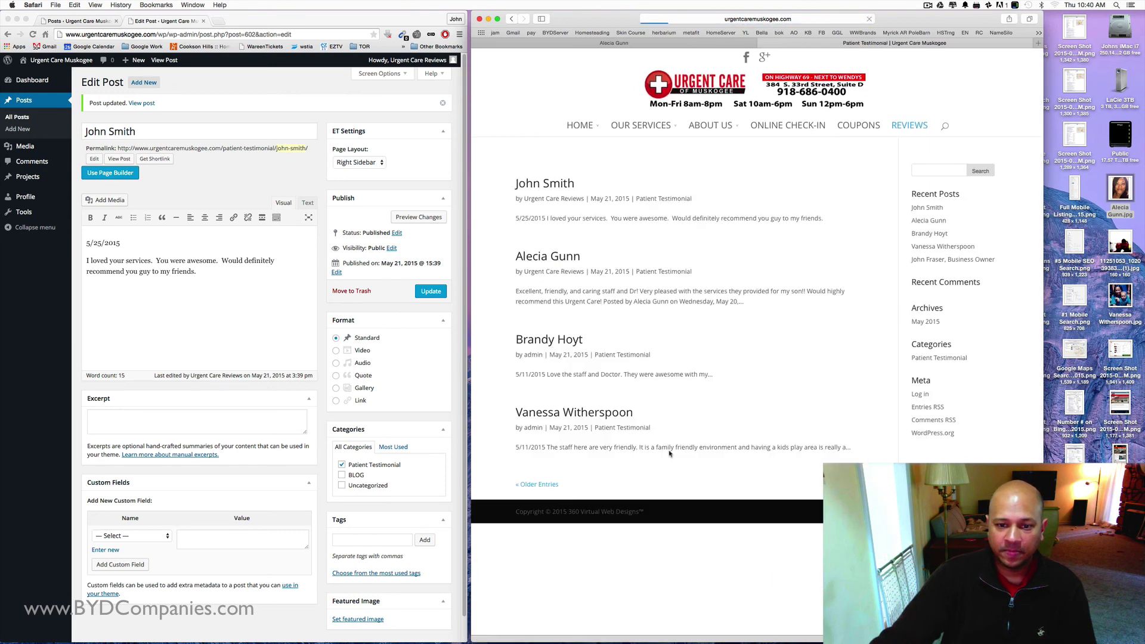
# - On the older testimonials page, view the business owner's testimonial post
pyautogui.click(531, 482)
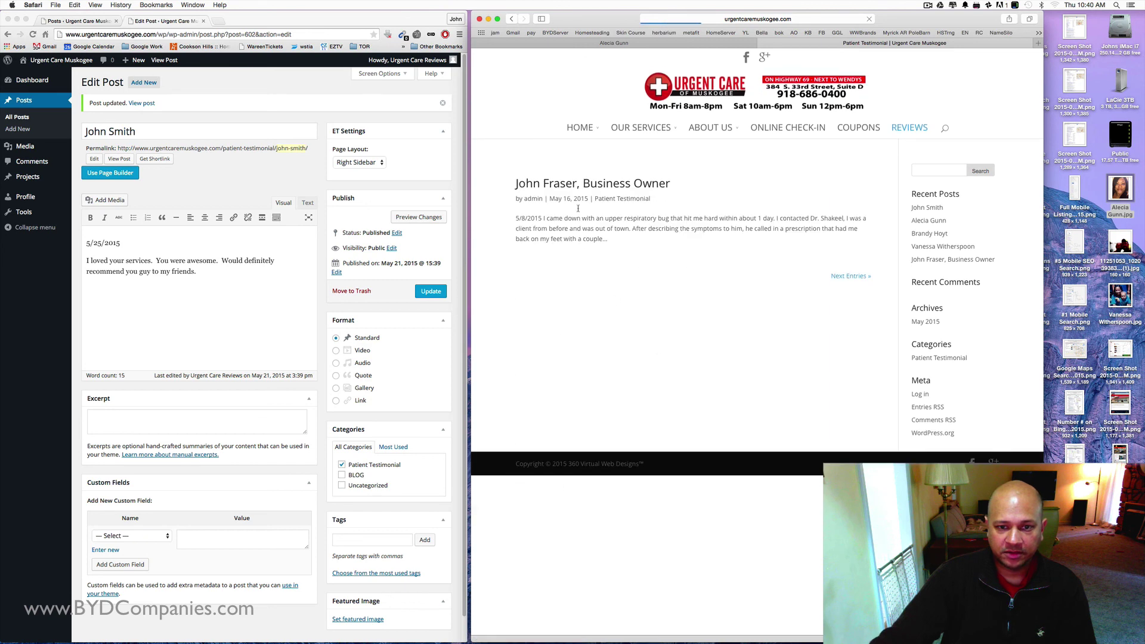
pyautogui.click(577, 186)
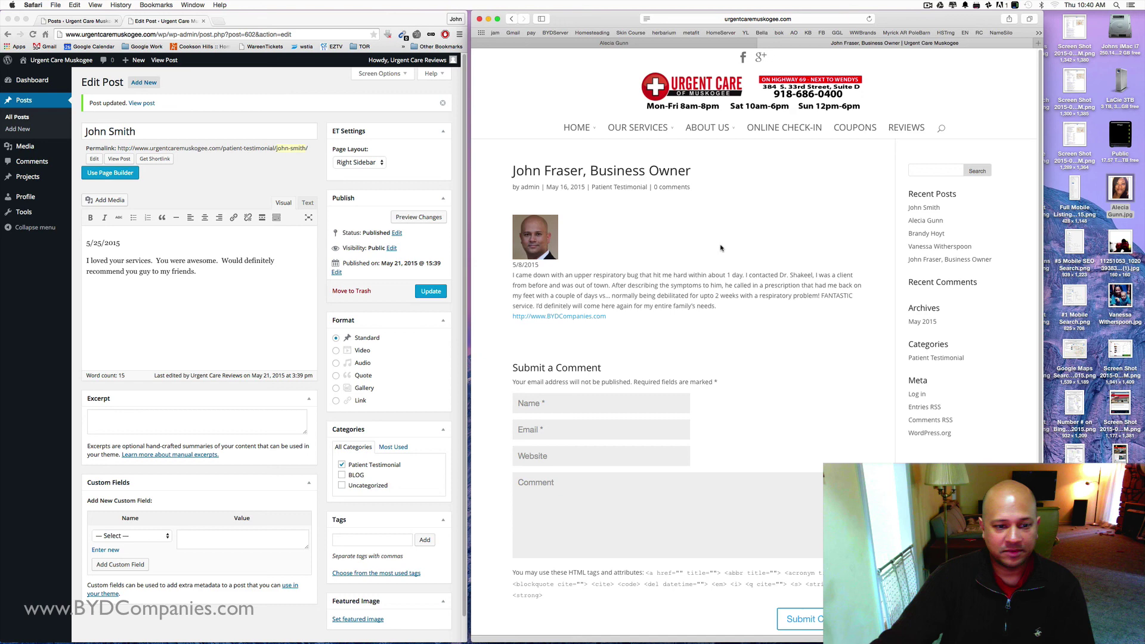
pyautogui.click(928, 6)
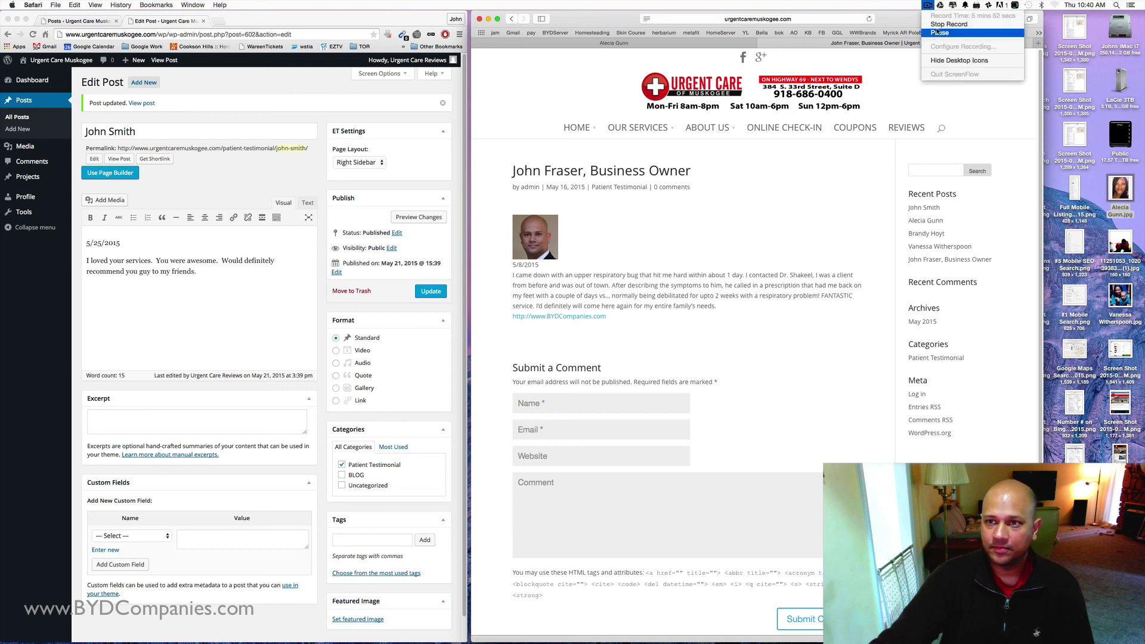